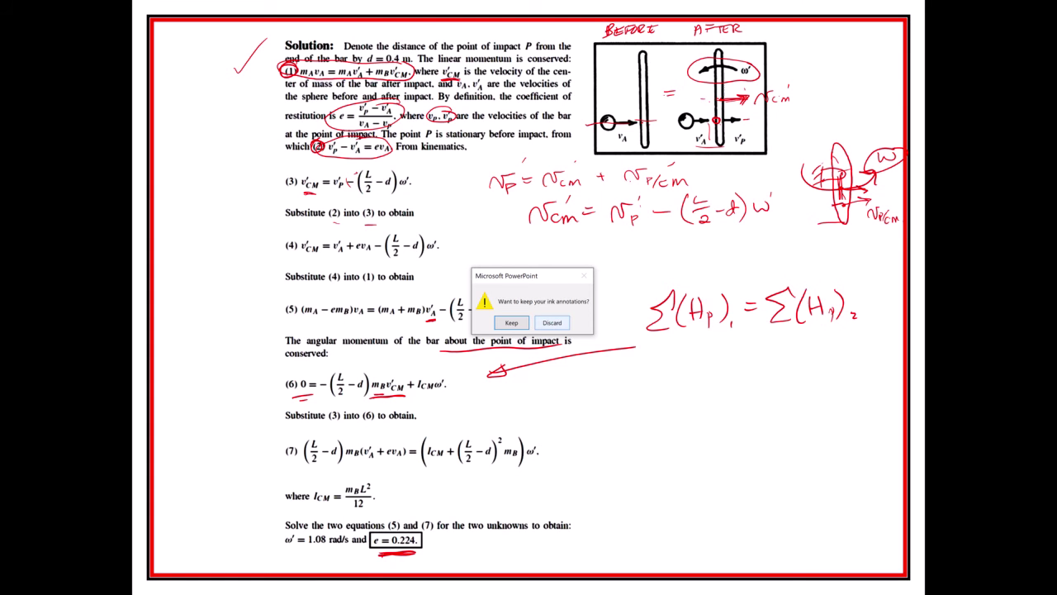
Exit the PowerPoint slideshow, discard the ink annotations, and pause the screen recording
click(552, 322)
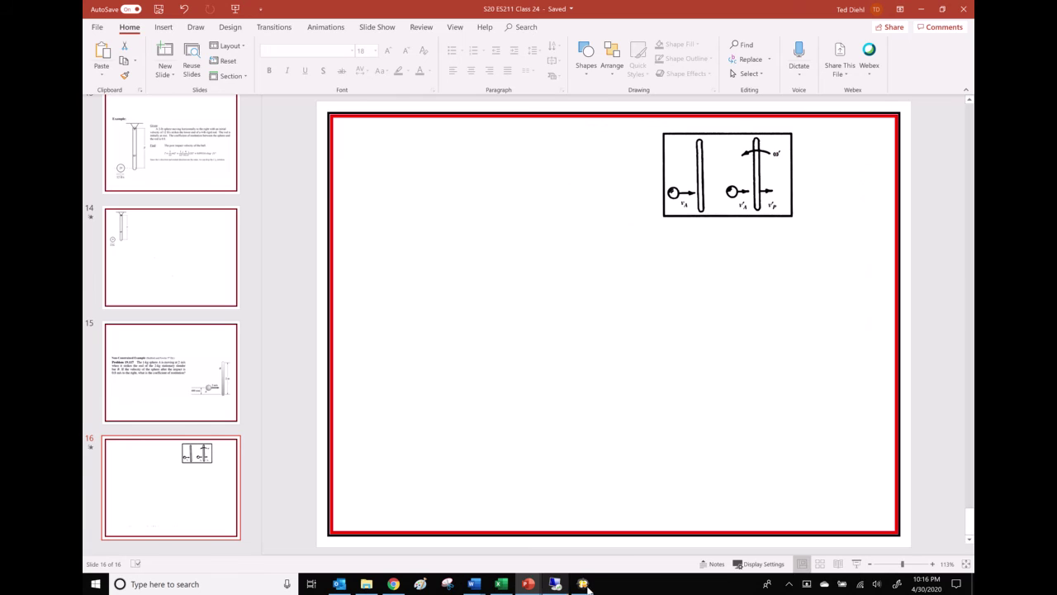
click(583, 584)
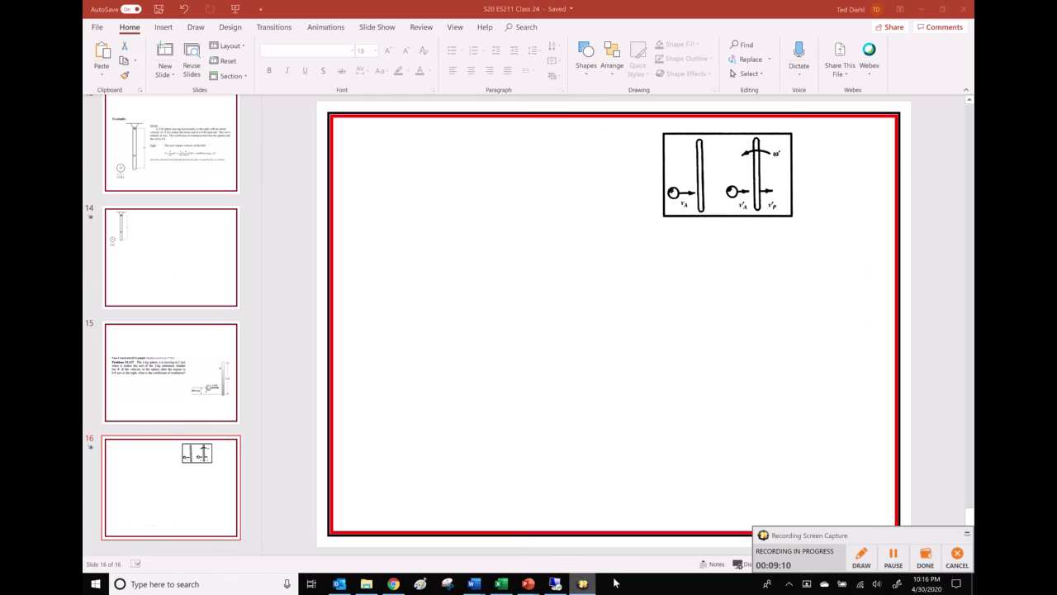
click(894, 558)
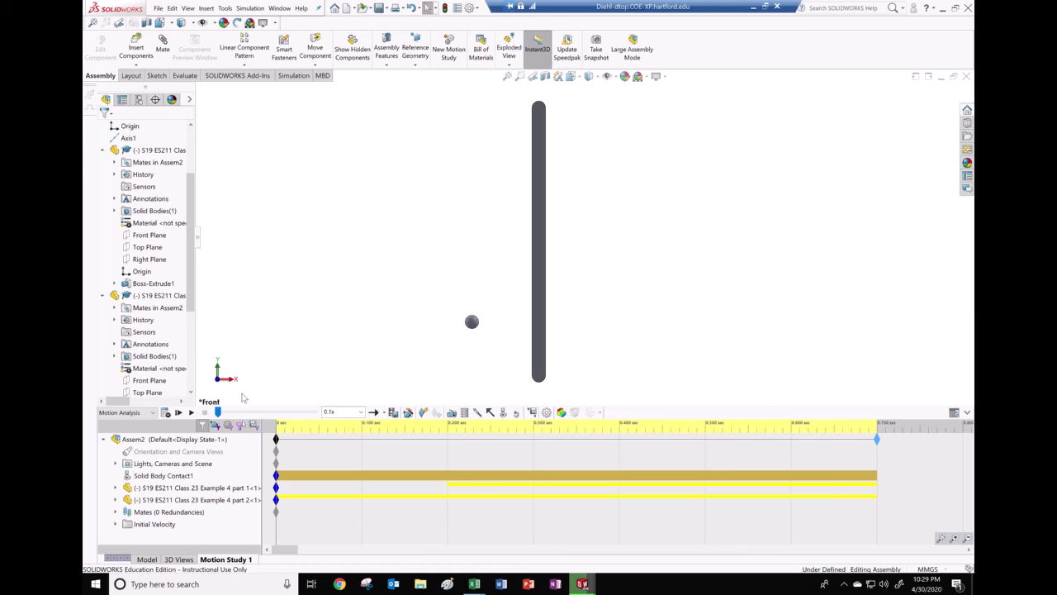
Play the study, extend its end time past 0.7 s on the zoomed-out timeline, and recalculate
click(191, 412)
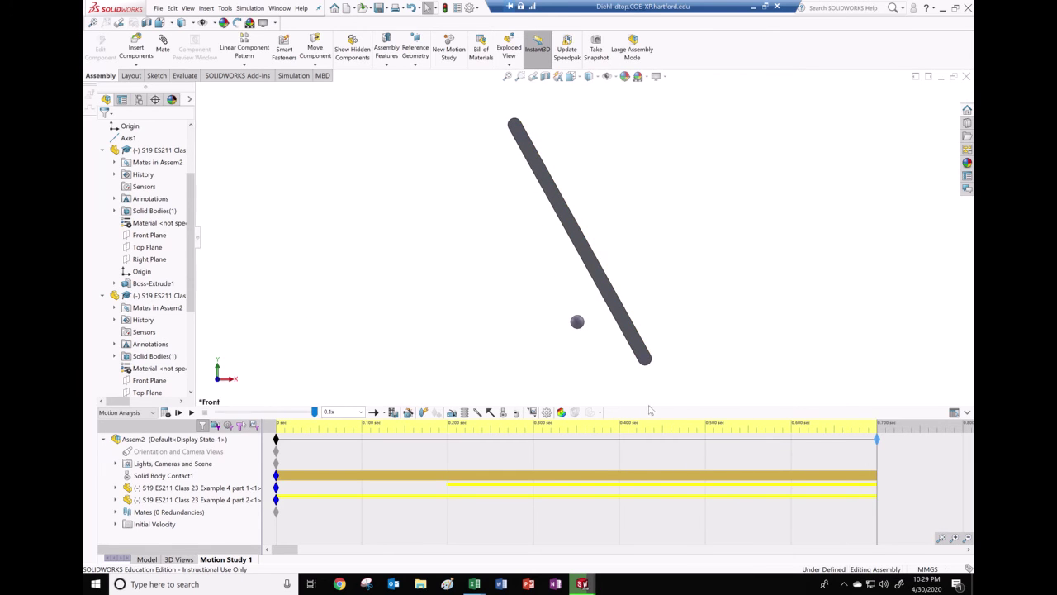
click(968, 539)
click(968, 539)
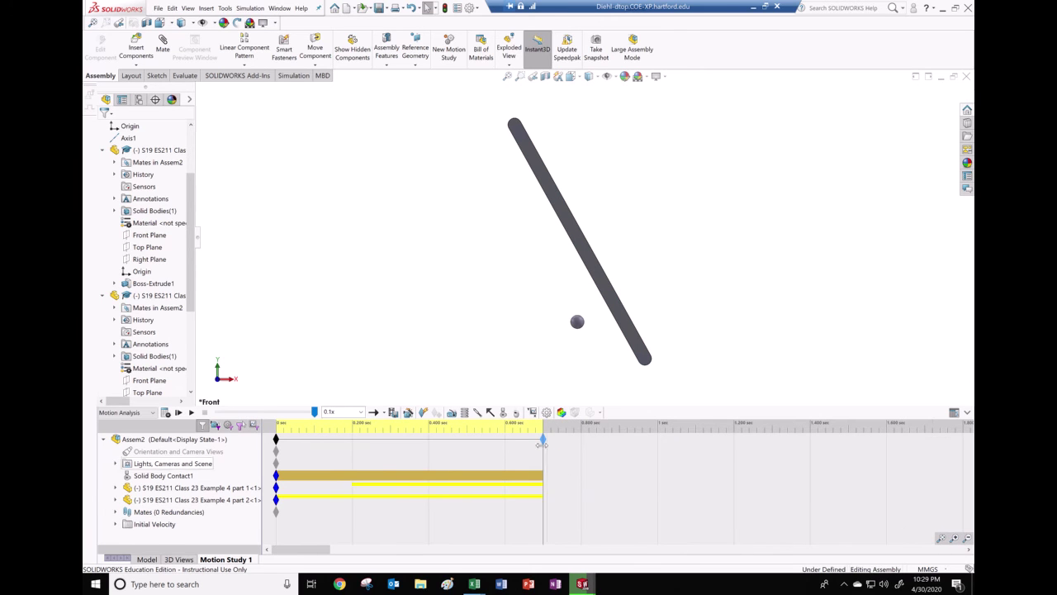
drag(569, 443, 810, 443)
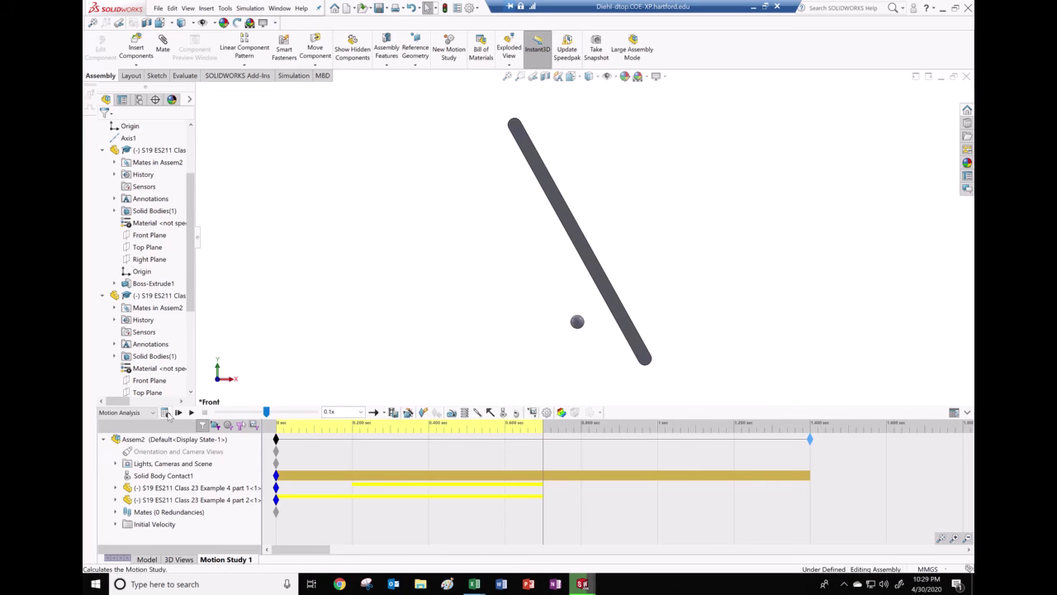
click(166, 412)
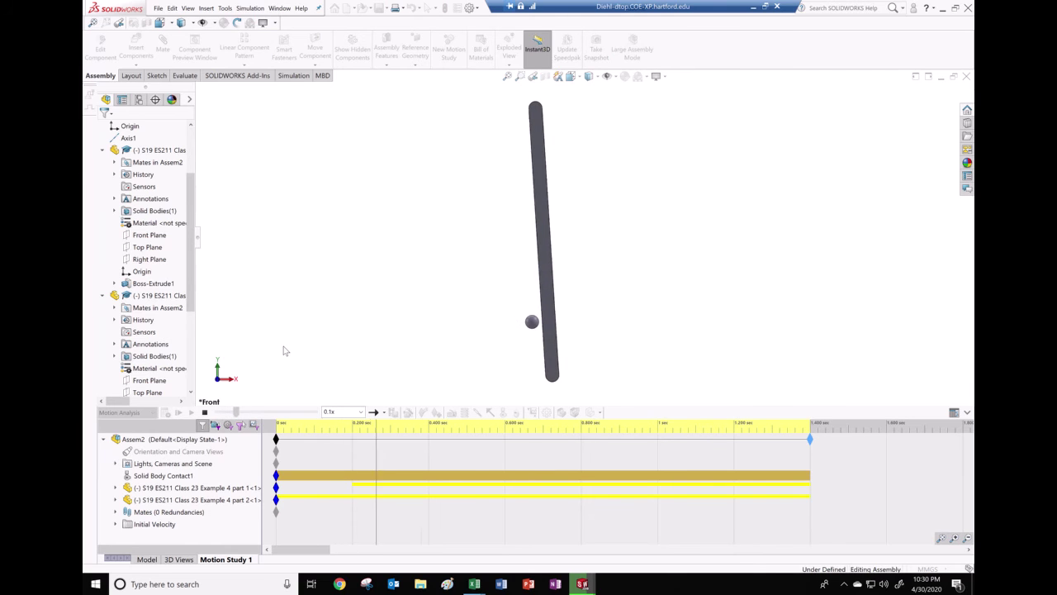
Create Plot1 of the sphere's Displacement/Velocity/Acceleration > Linear Velocity > X Component
click(205, 412)
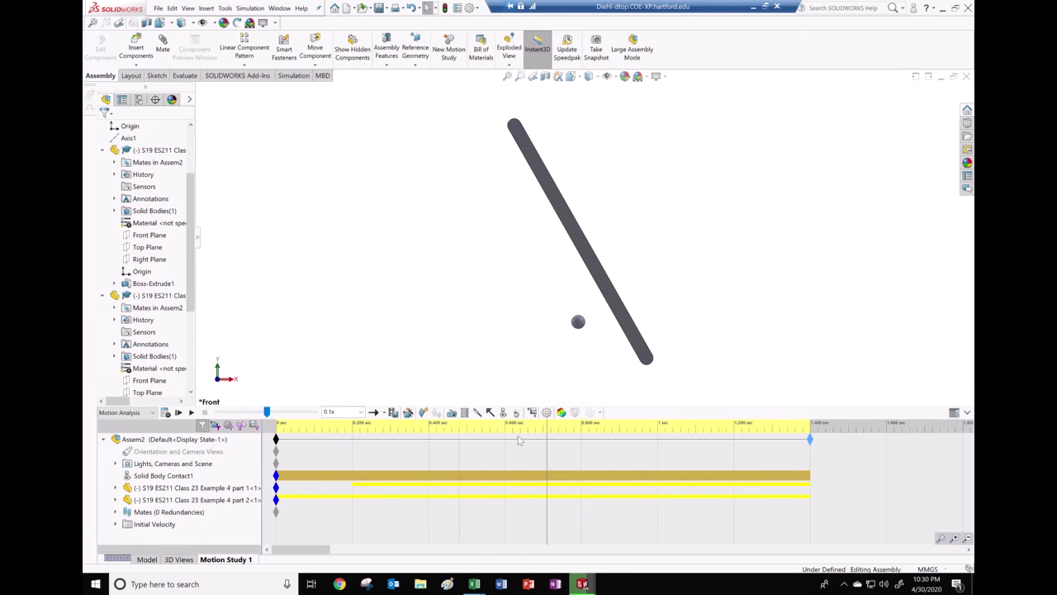
click(532, 413)
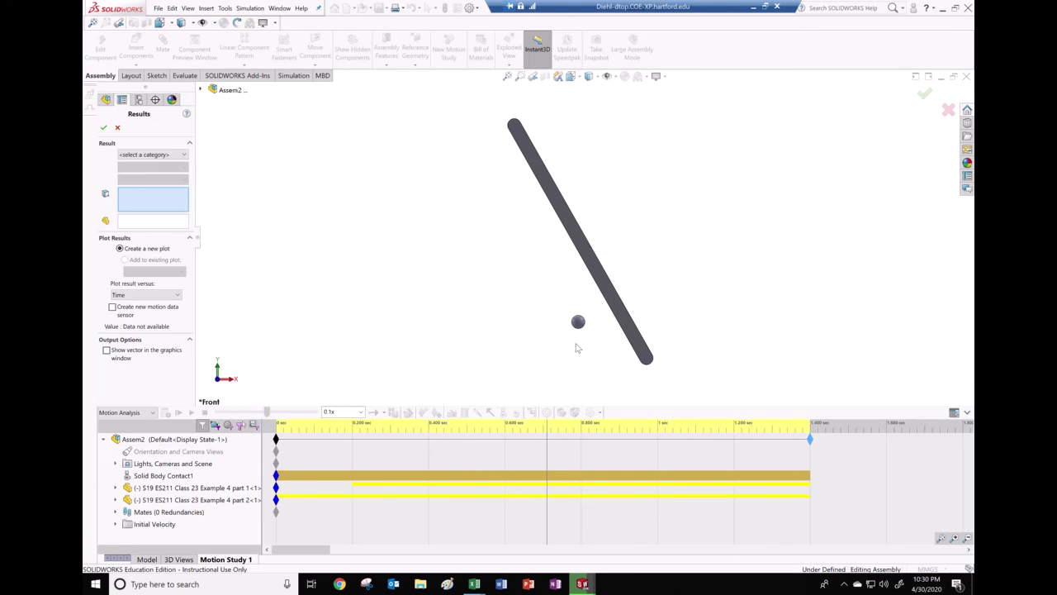
click(137, 155)
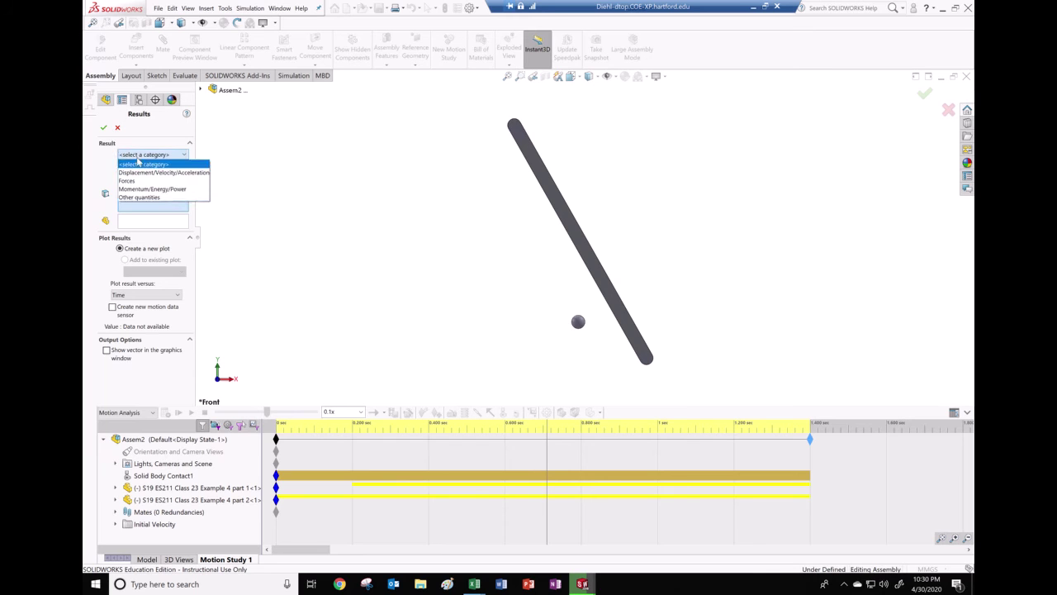
click(140, 172)
click(140, 168)
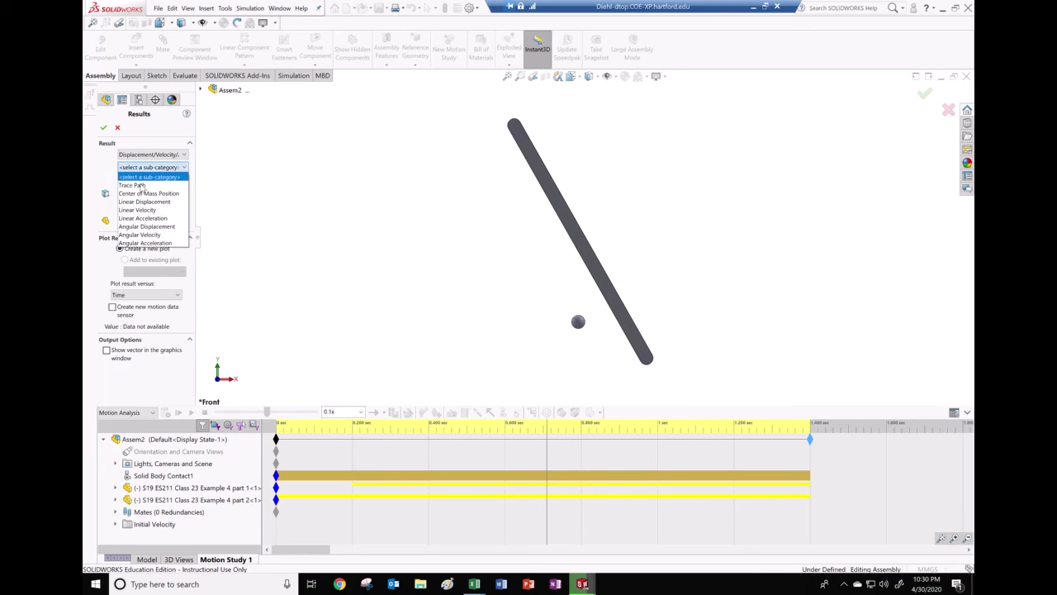
click(151, 211)
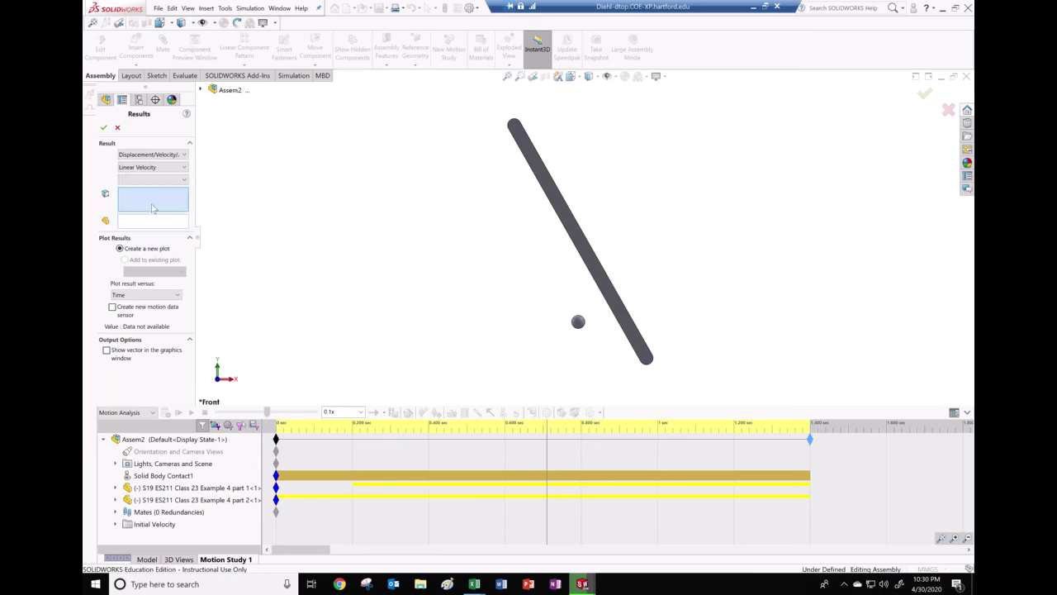
click(155, 180)
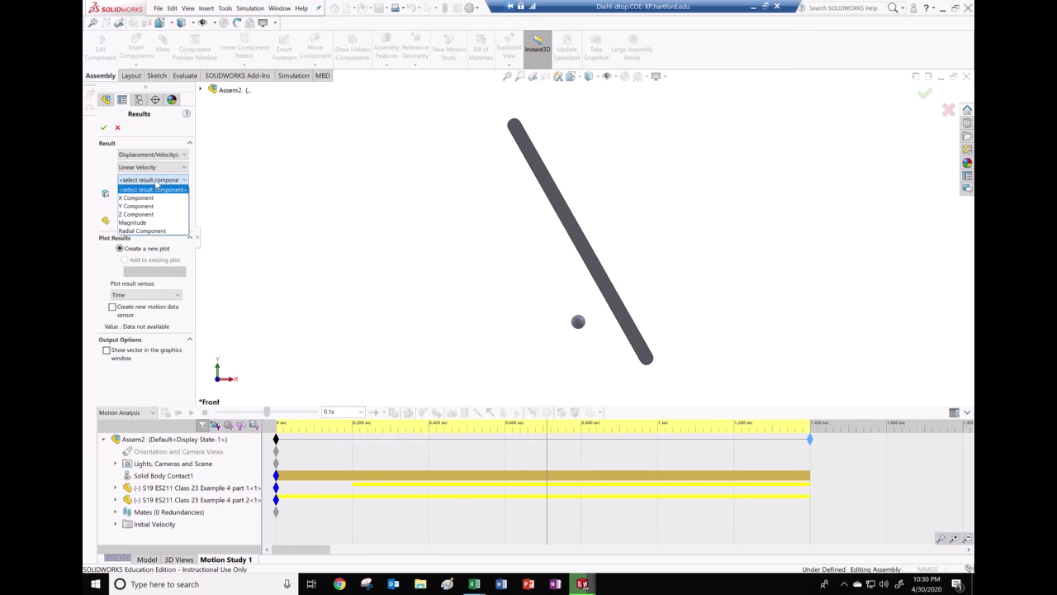
click(152, 199)
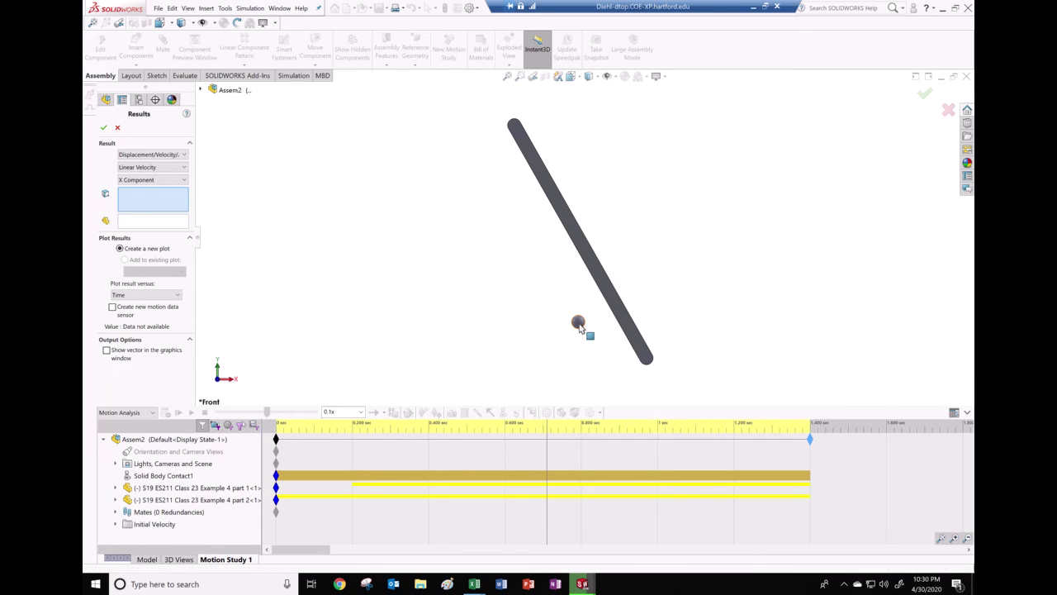
click(578, 322)
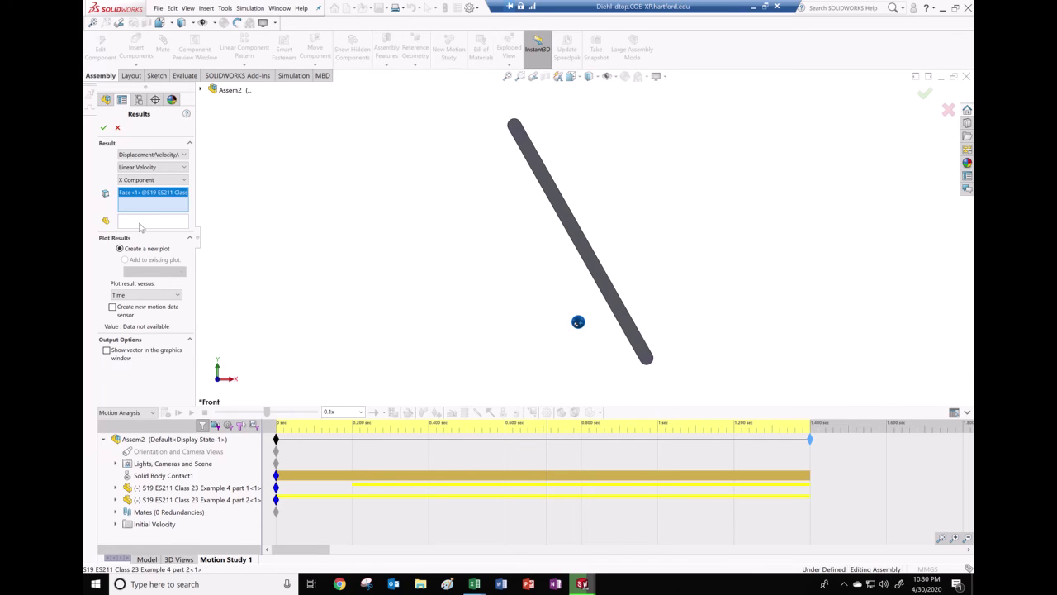
click(103, 128)
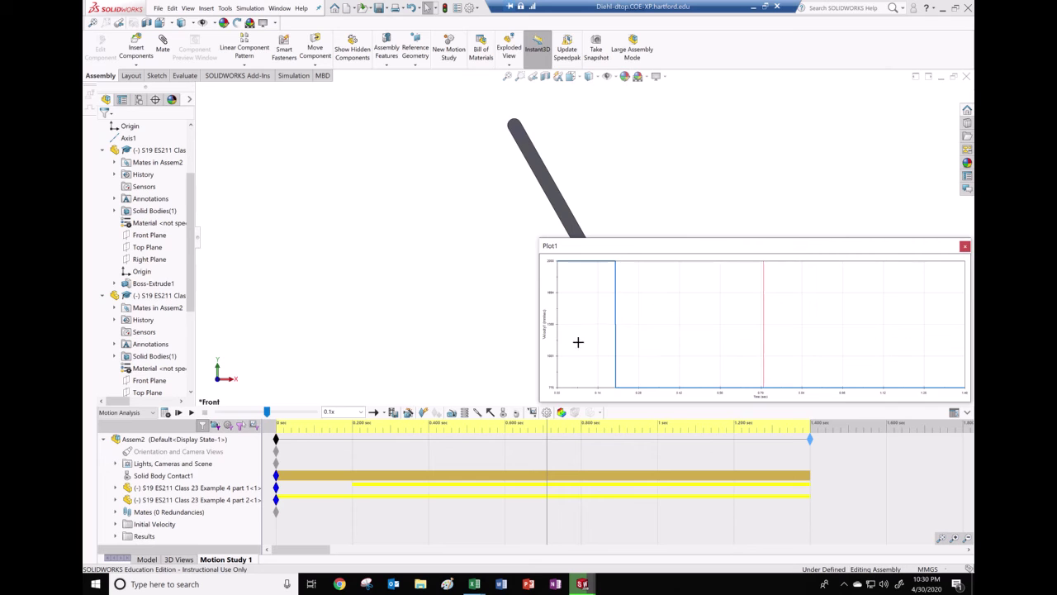
Switch the document units to MKS after checking Plot1's vertical axis settings
right_click(552, 330)
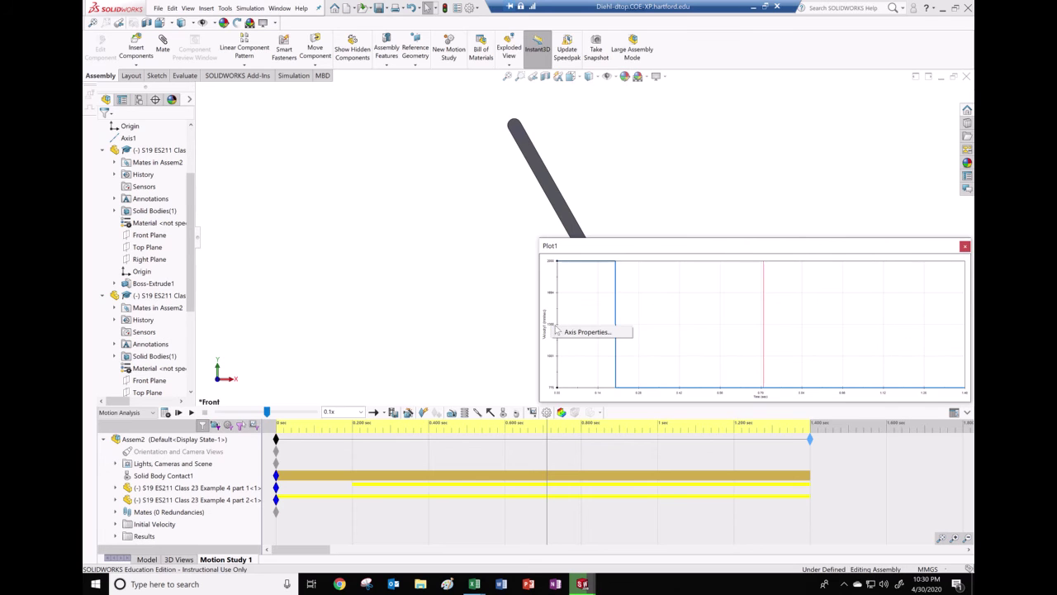
click(576, 333)
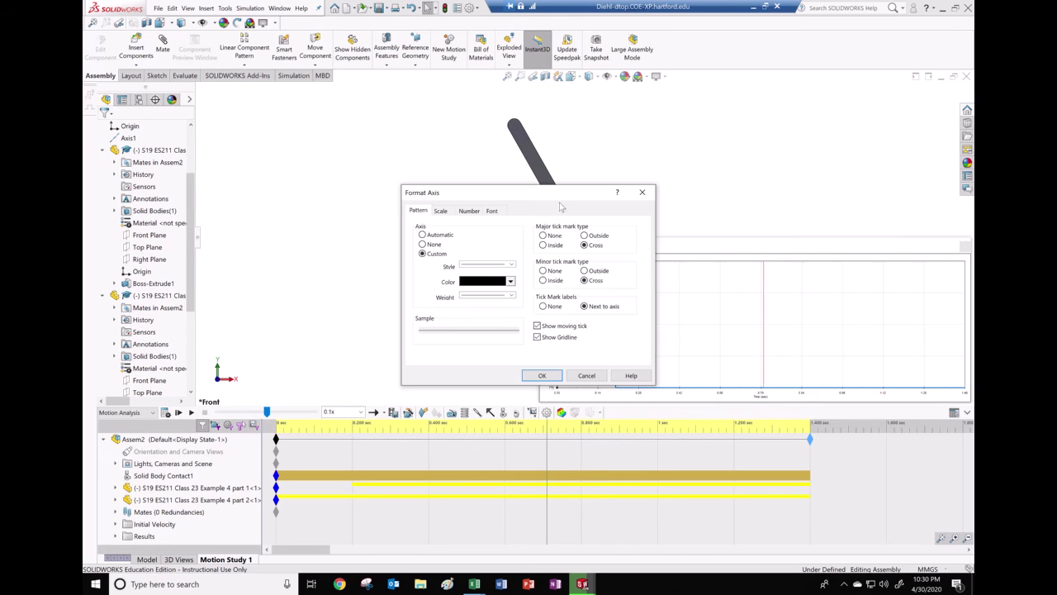
drag(562, 198, 418, 211)
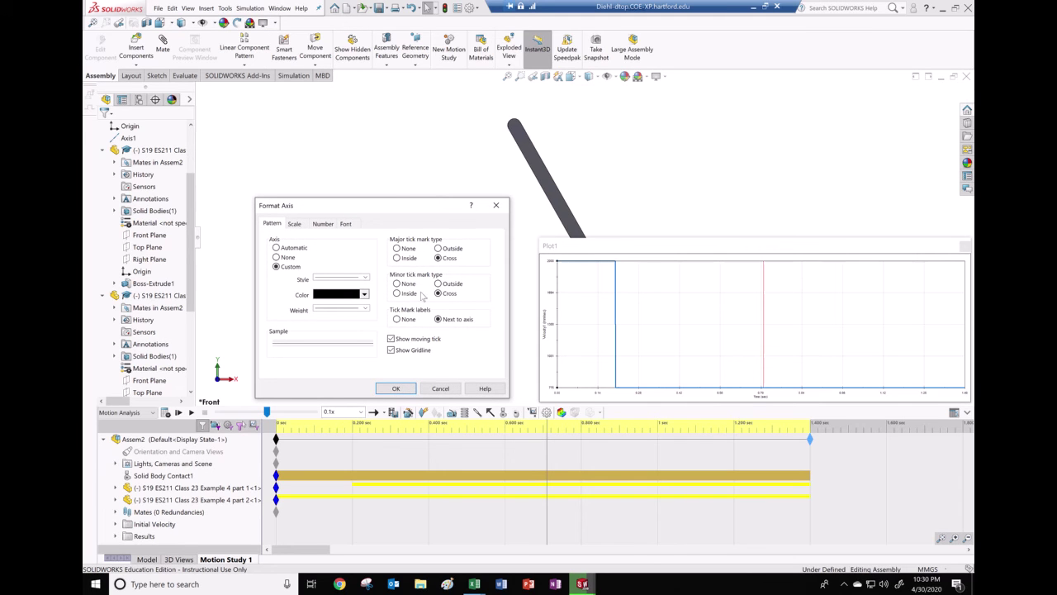
click(453, 385)
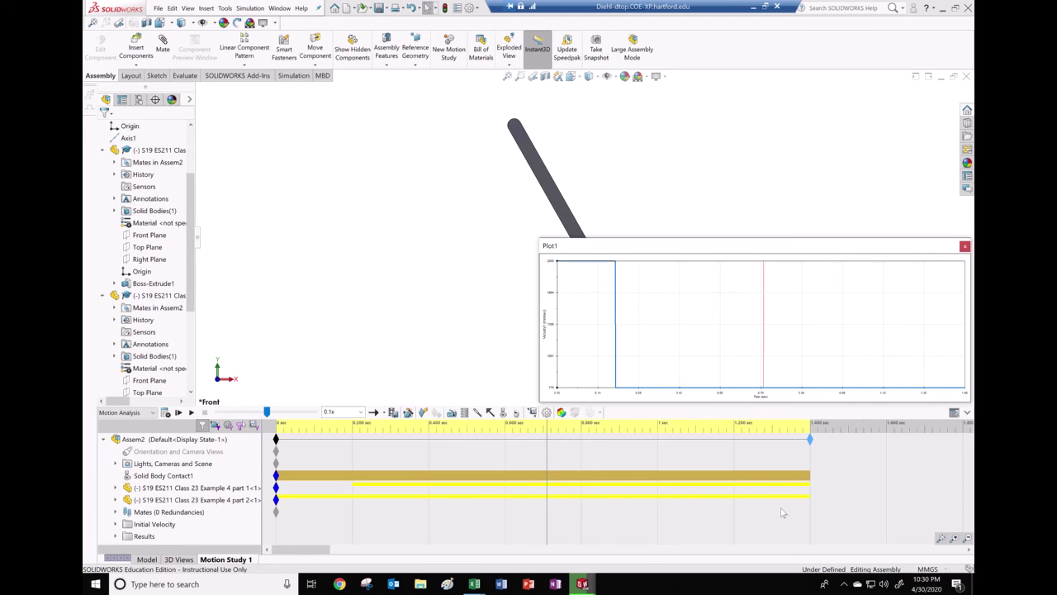
click(926, 570)
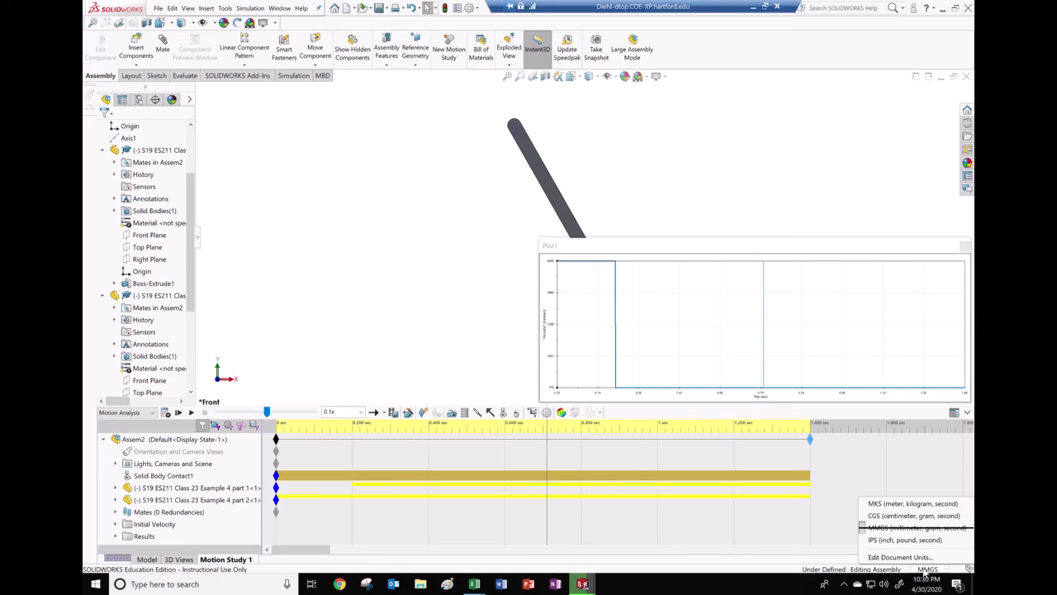
click(890, 504)
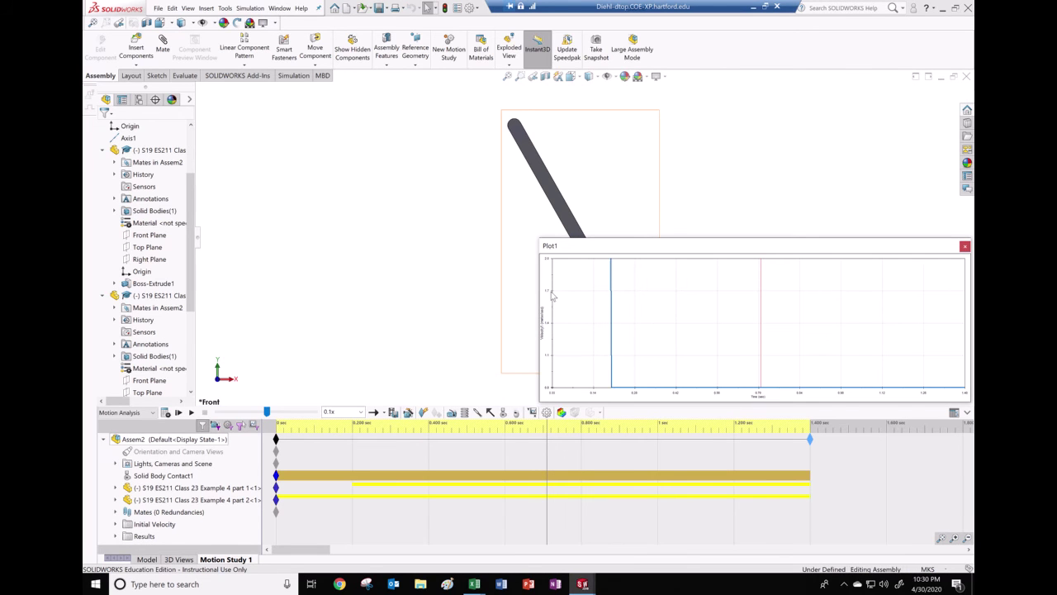
click(505, 281)
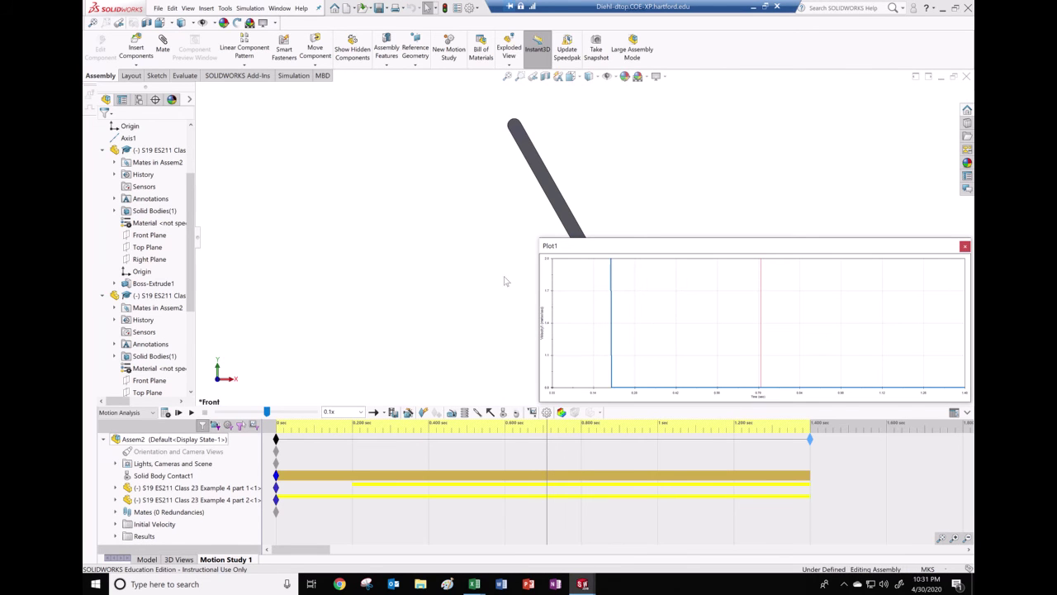
Set Plot1's vertical axis scale to a manual start of 0 and a manual end point
right_click(549, 299)
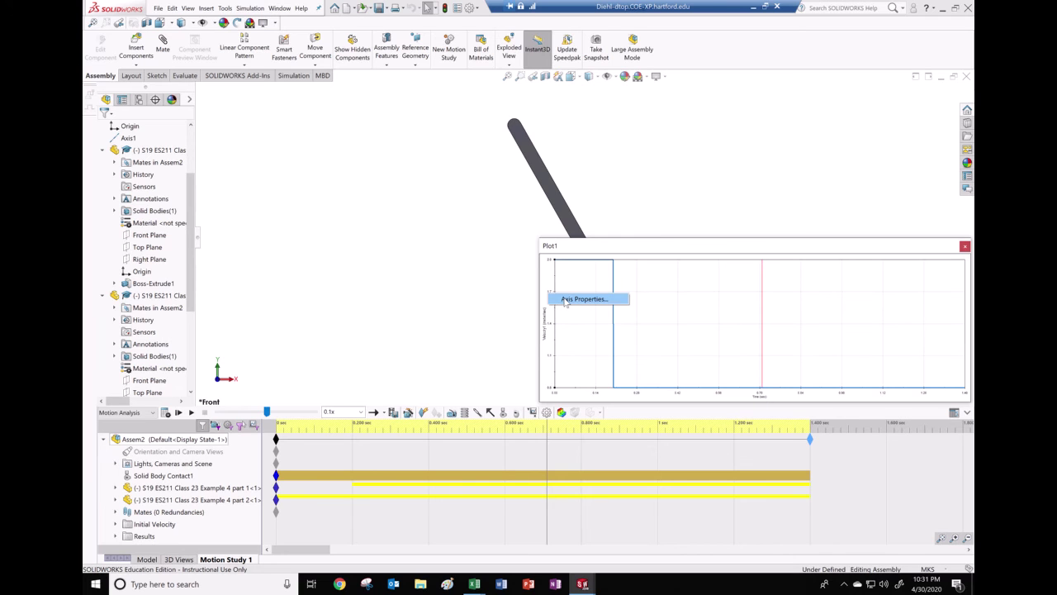
click(578, 298)
click(442, 212)
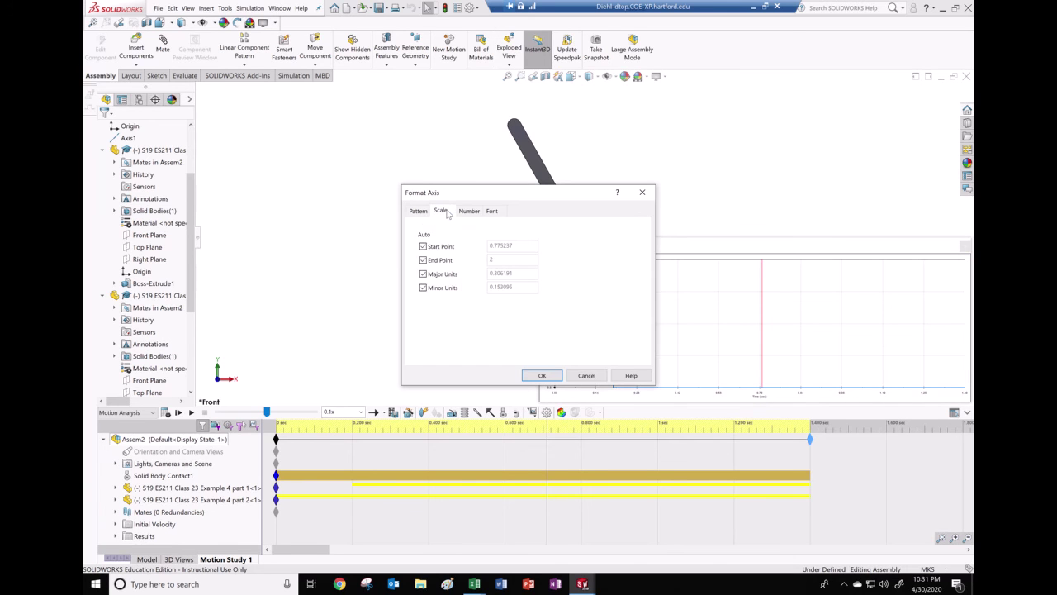
click(423, 246)
drag(521, 246, 488, 255)
text(0)
click(423, 260)
drag(498, 259, 481, 260)
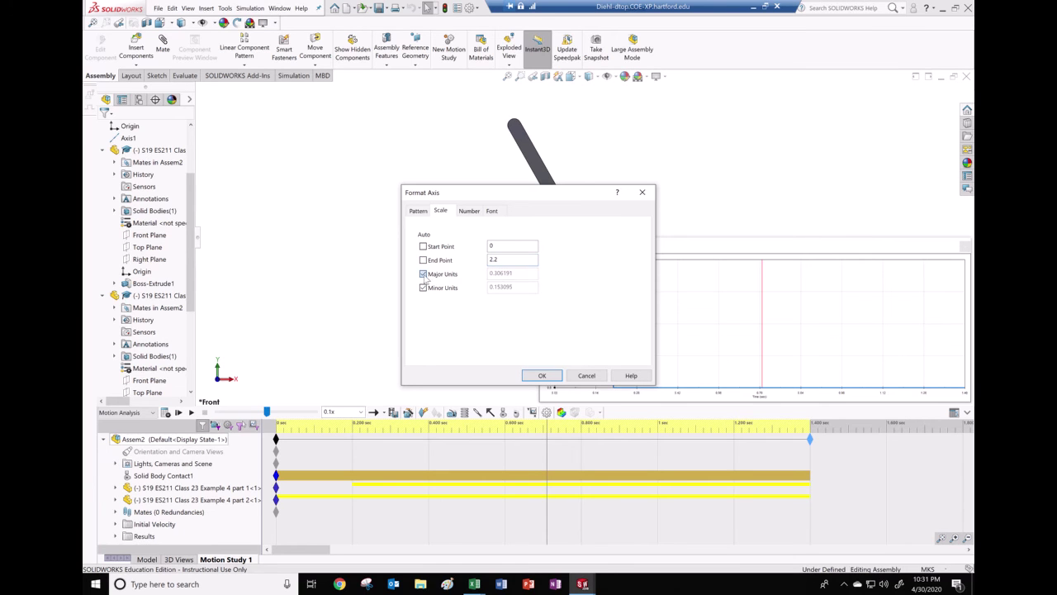
Set the vertical axis major spacing to 0.2 with manual minor spacing, and apply
click(423, 273)
drag(514, 273, 487, 281)
key(BackSpace)
text(0.2)
click(423, 288)
drag(524, 287, 489, 288)
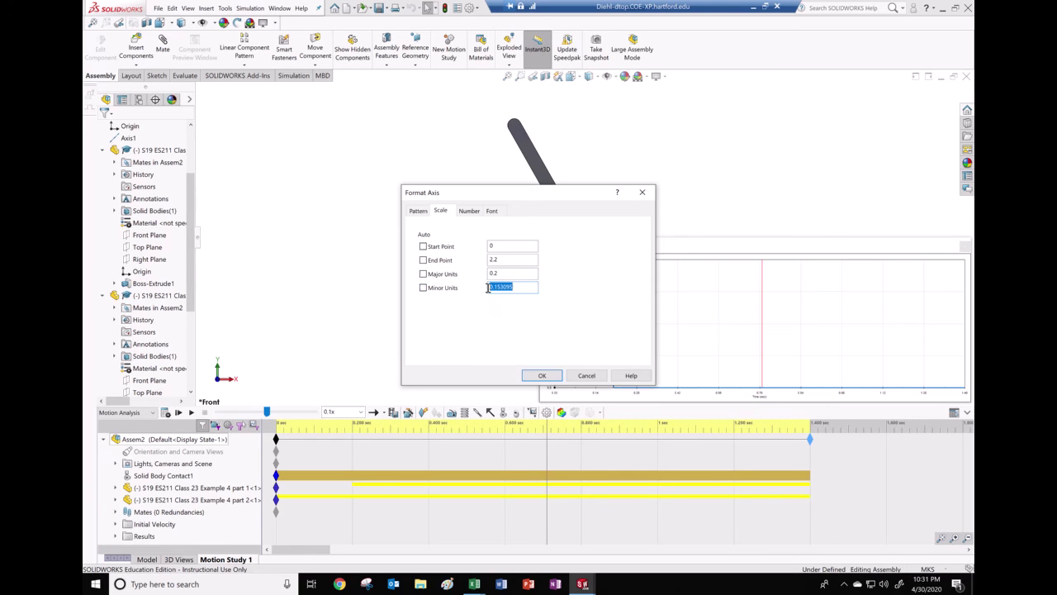
key(BackSpace)
click(548, 375)
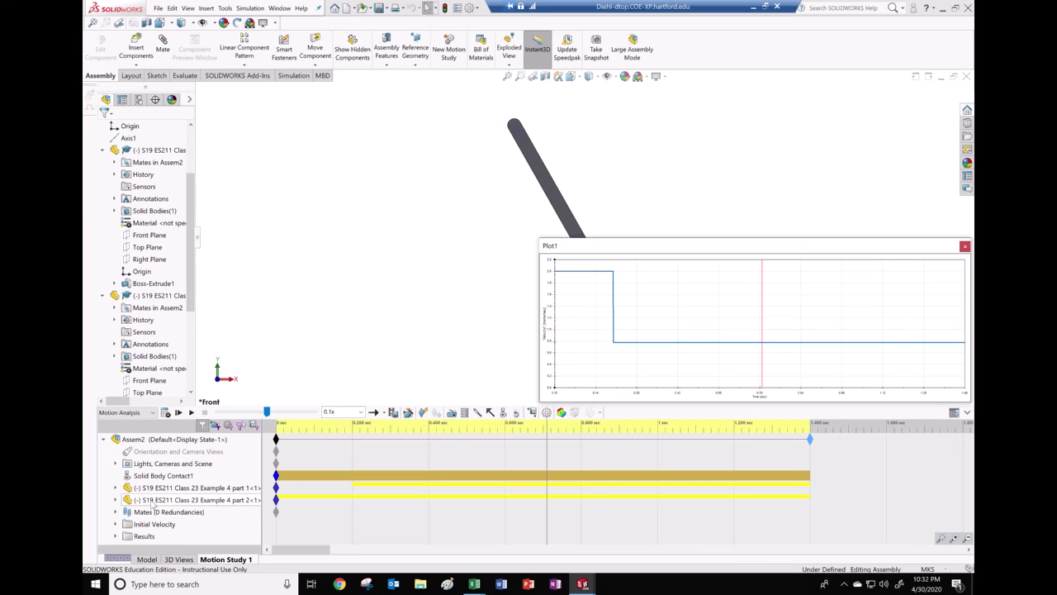
Expand Results to list Plot1 and drag the plot window up and to the right
click(117, 536)
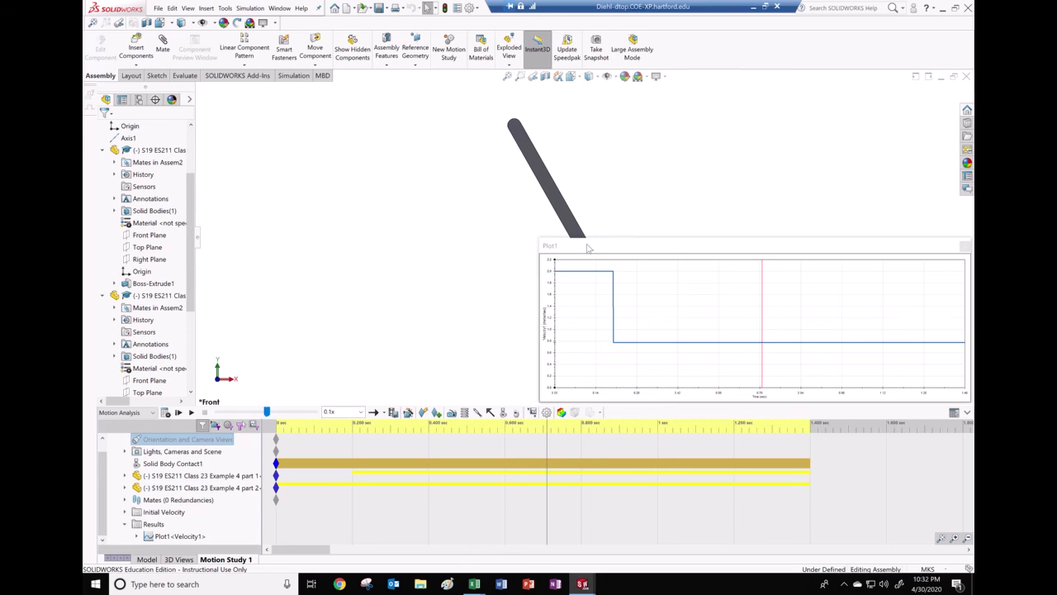
drag(587, 247, 655, 255)
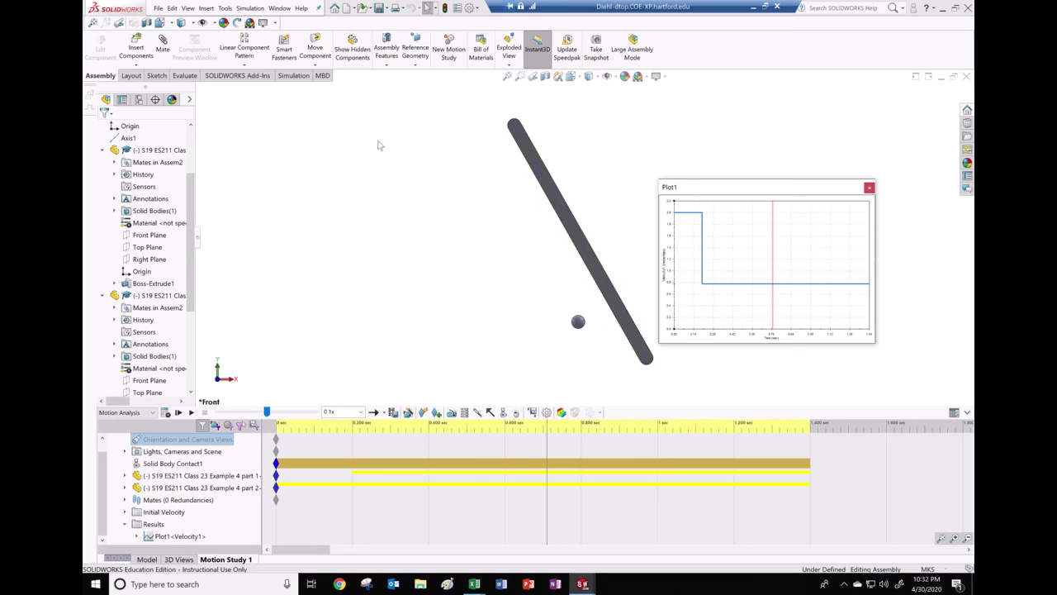
Switch to the bar part and start a sketch on its front face with two points
click(277, 10)
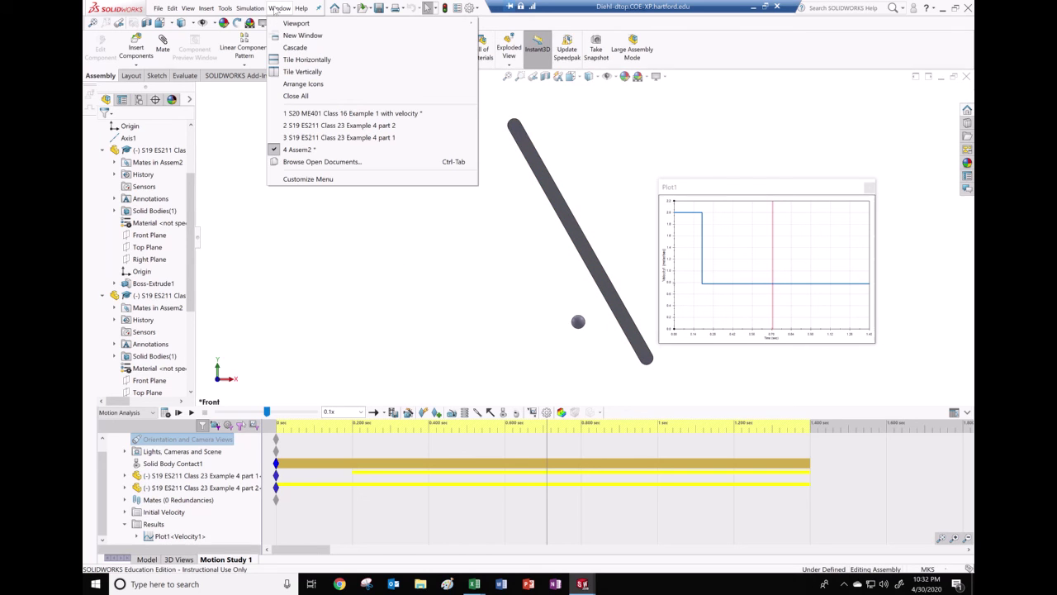
click(326, 138)
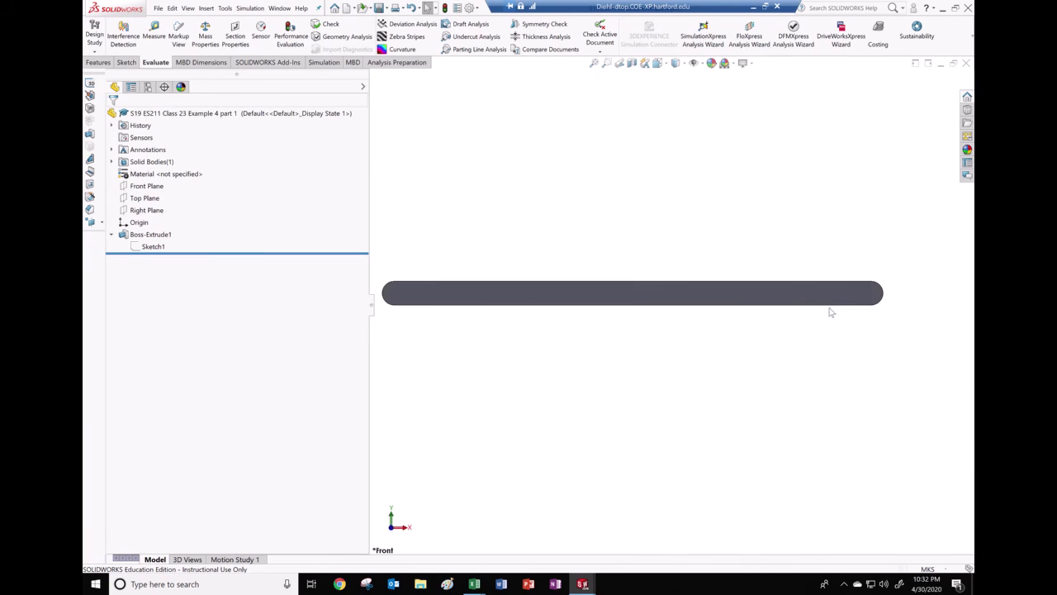
click(778, 302)
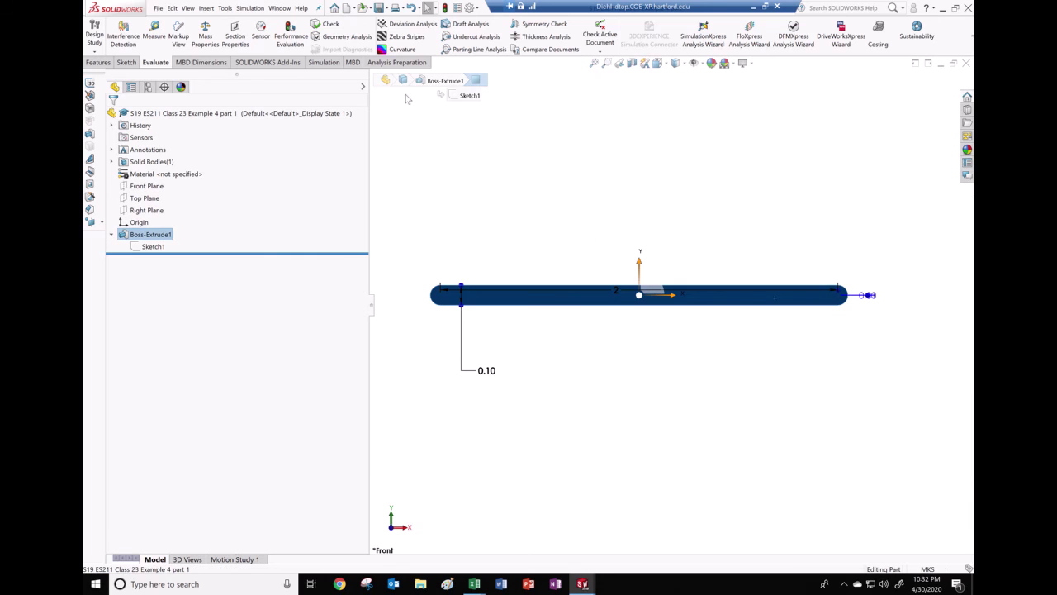
click(127, 62)
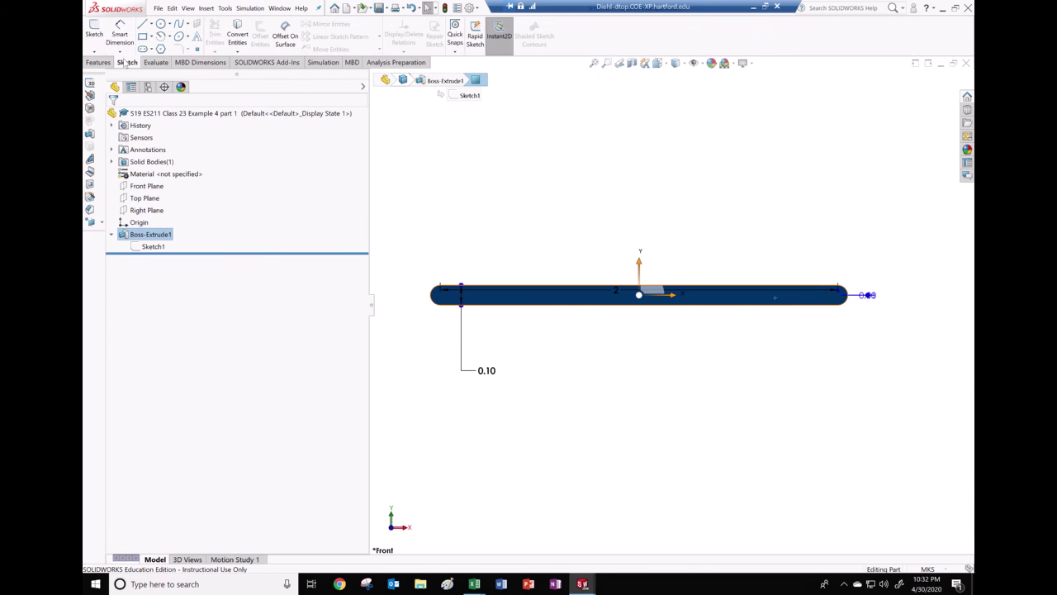
click(199, 51)
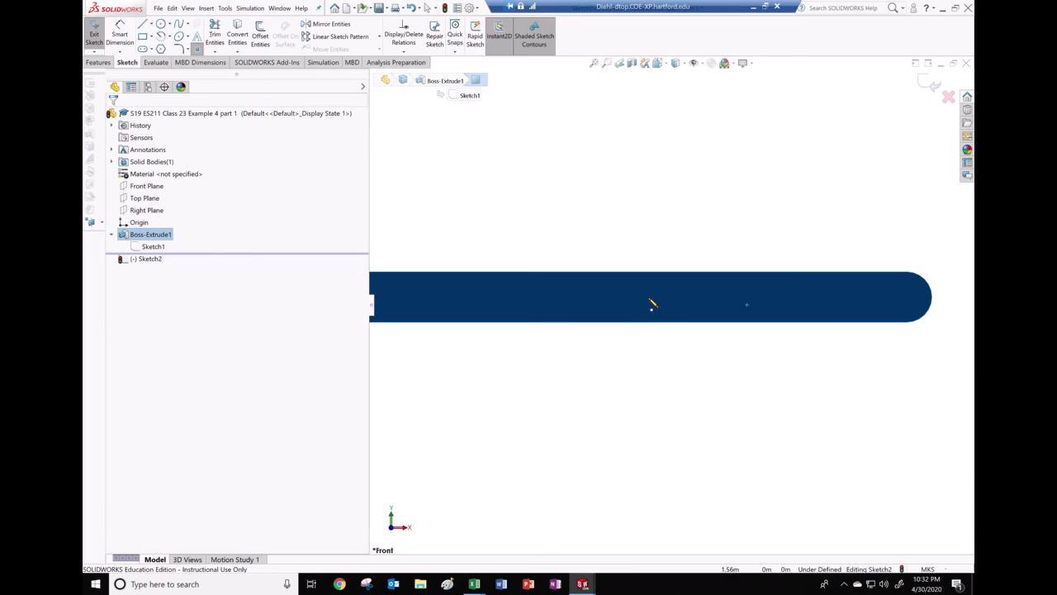
scroll(661, 302, up, 2)
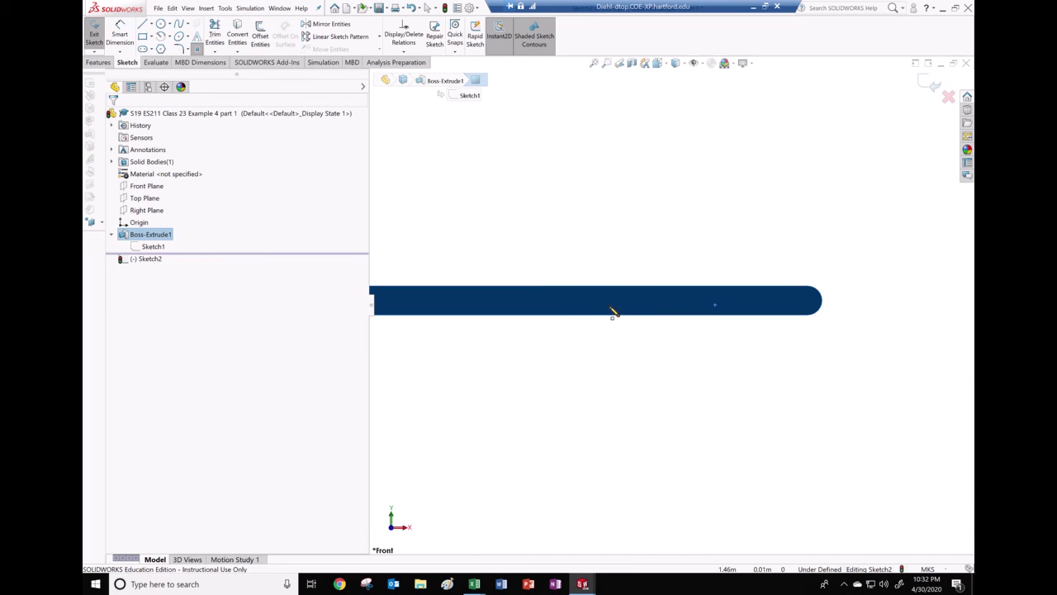
click(528, 300)
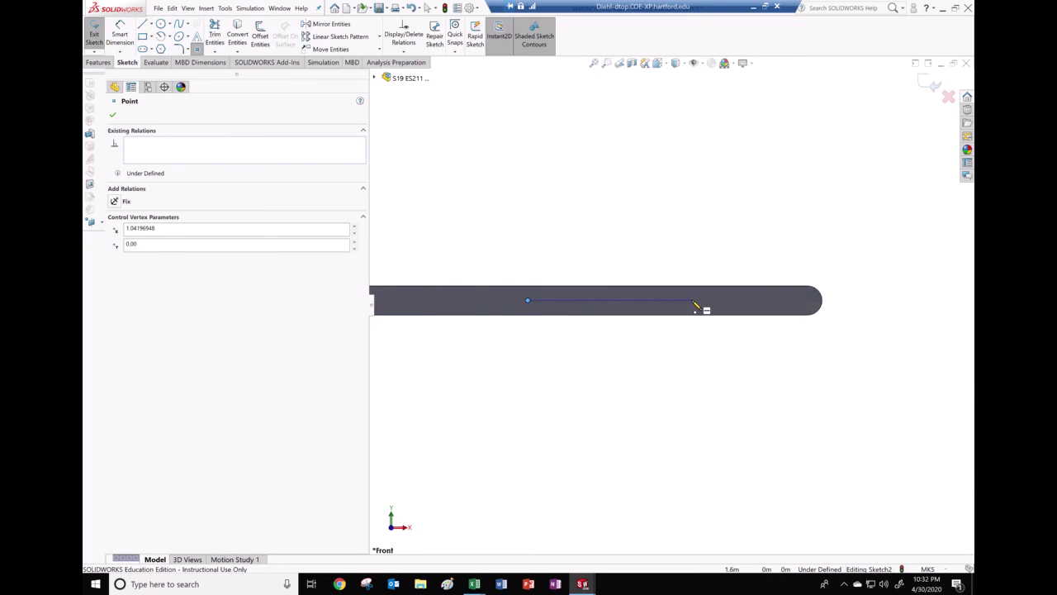
click(695, 306)
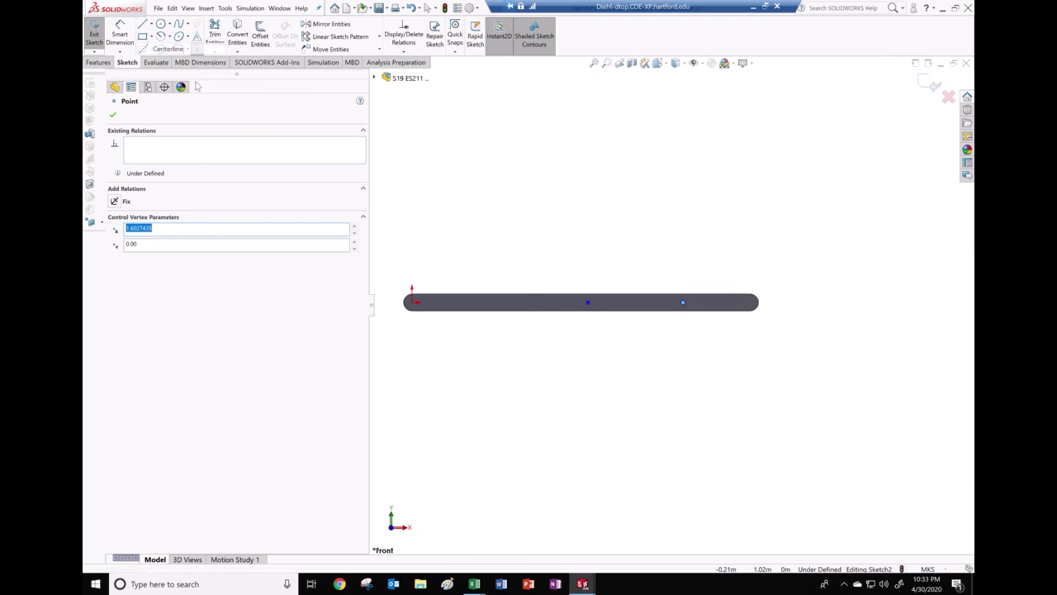
Draw a line from the origin to the bar's right end and slide a point along it
key(l)
click(411, 302)
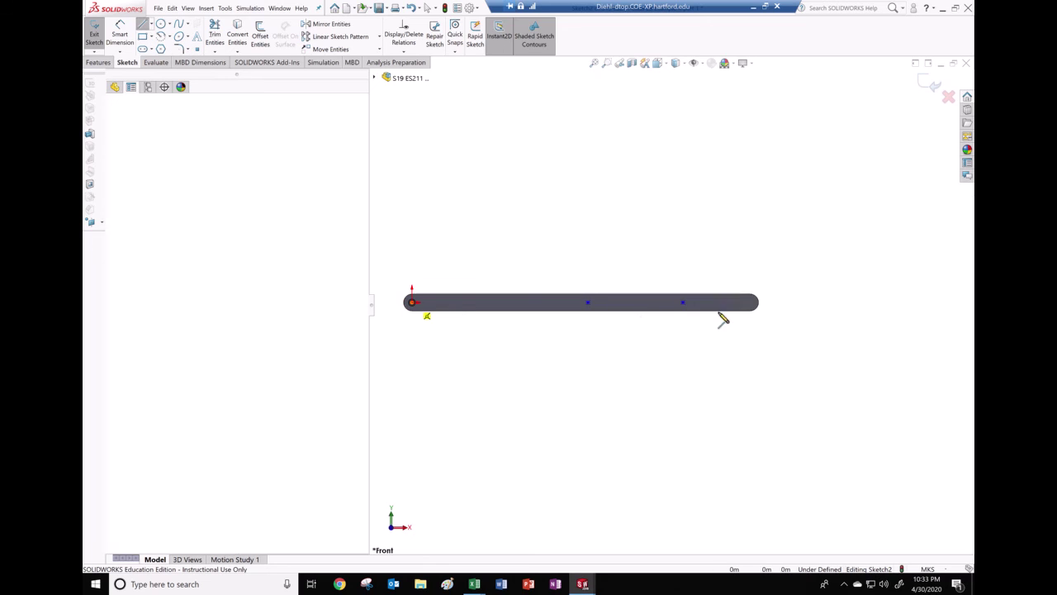
click(758, 303)
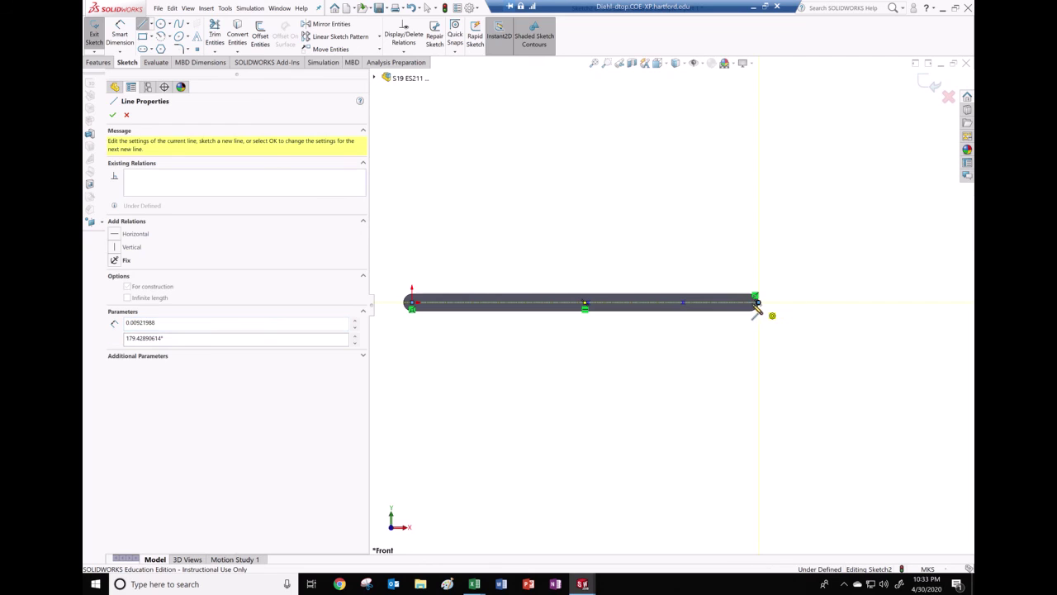
key(Escape)
scroll(718, 316, down, 1)
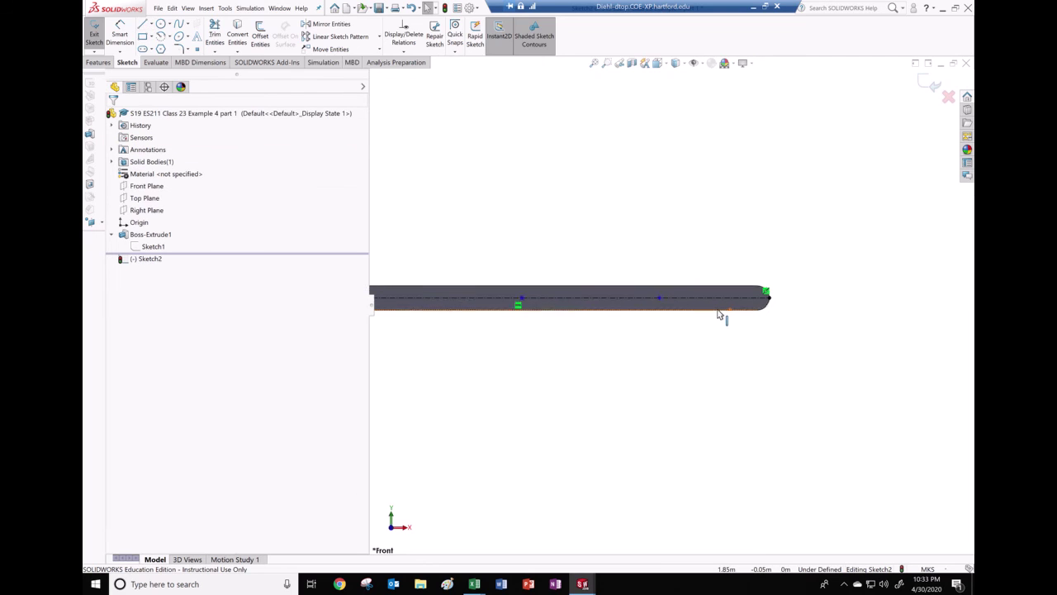
scroll(719, 316, down, 2)
click(607, 288)
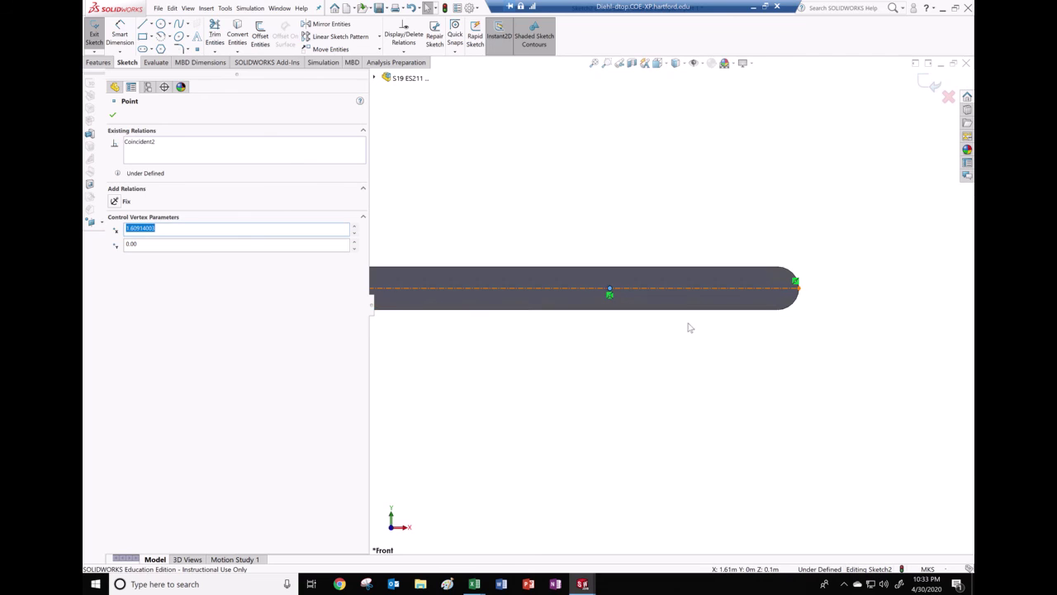
scroll(691, 328, up, 3)
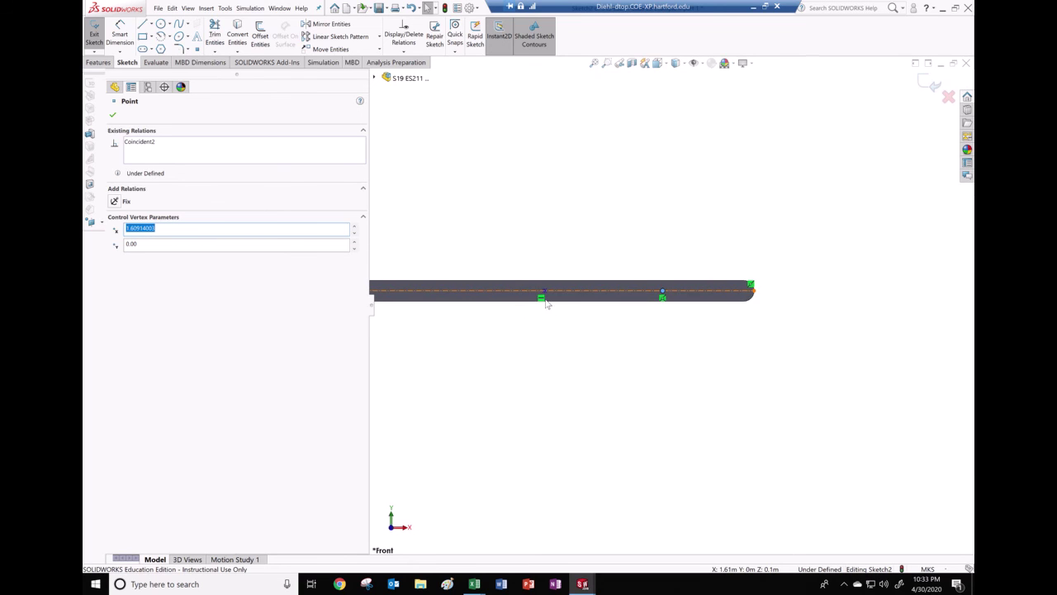
scroll(546, 304, down, 3)
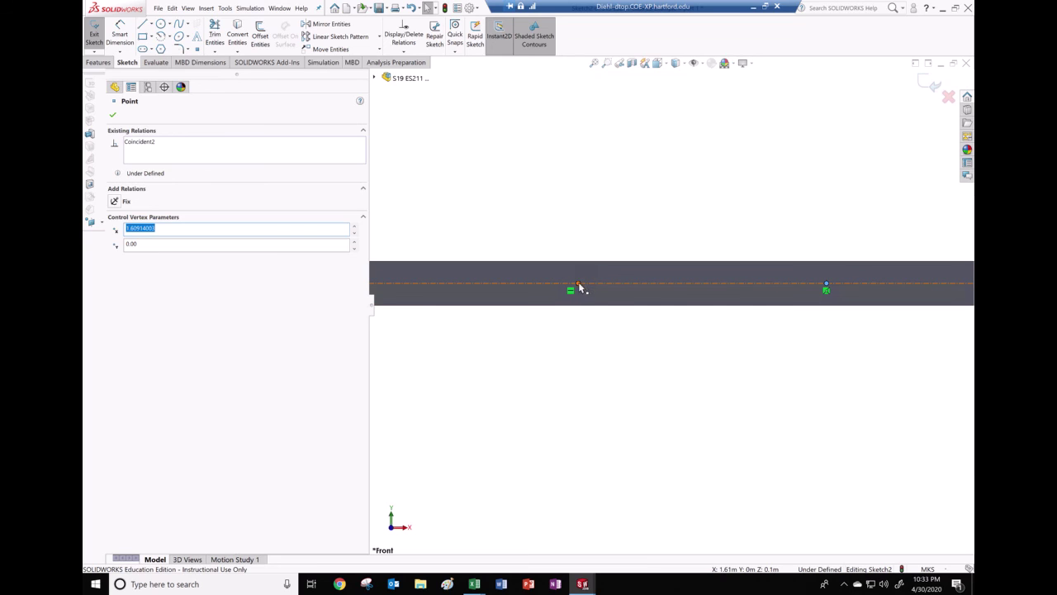
mouse_move(581, 287)
mouse_down()
mouse_move(611, 288)
mouse_move(589, 287)
mouse_up()
scroll(656, 345, up, 2)
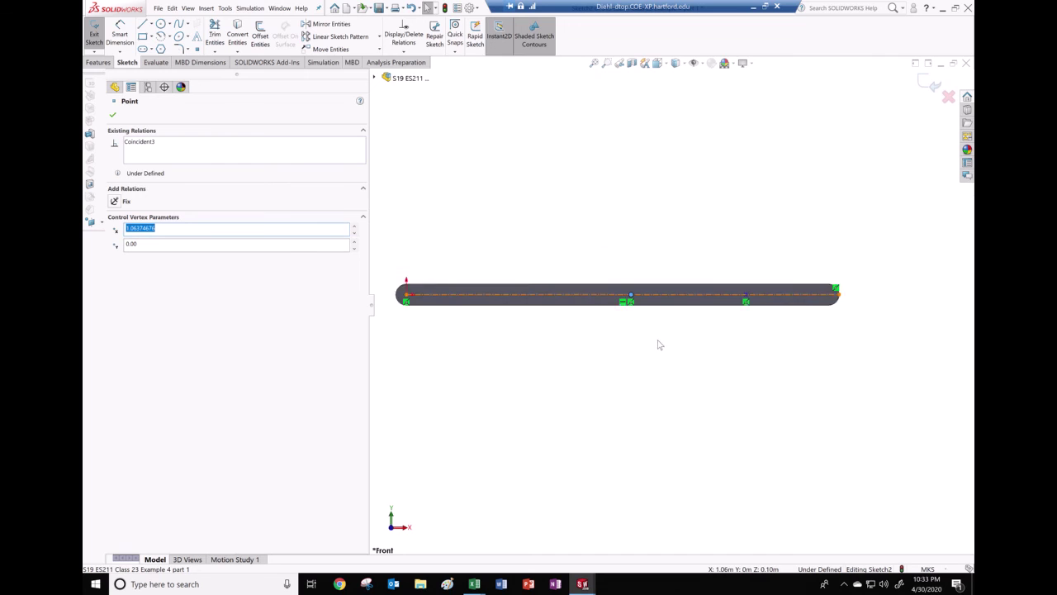
scroll(583, 299, down, 2)
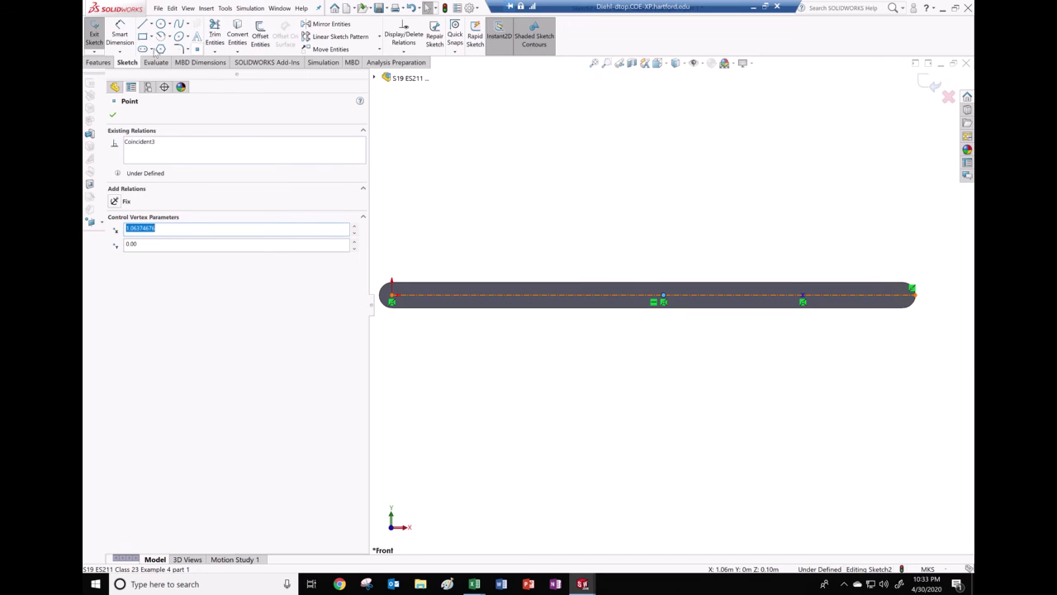
click(119, 37)
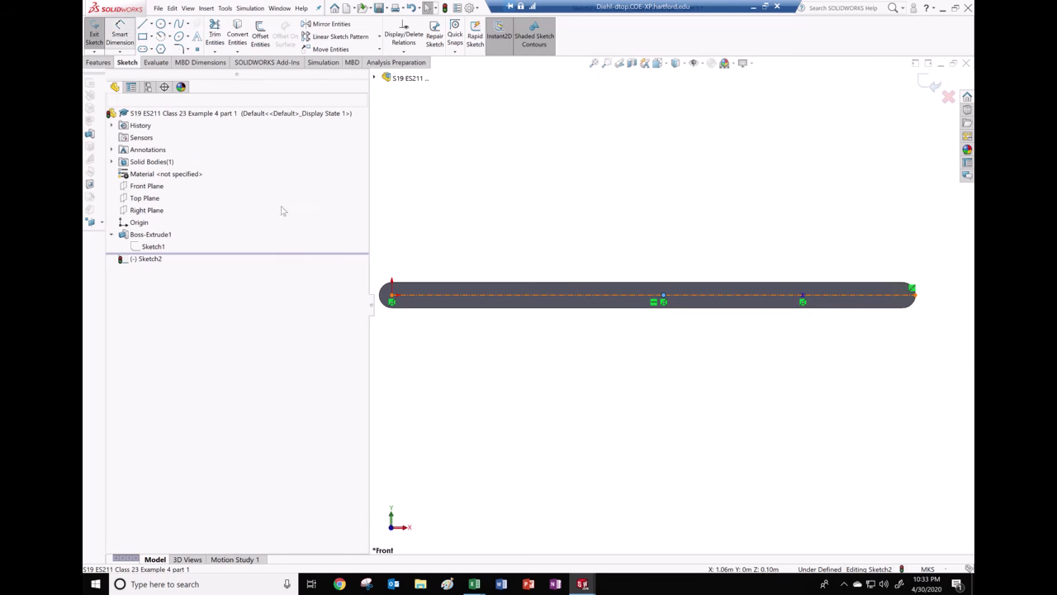
Dimension the centerline points at 1 m and 0.6 m, then zoom out to show the whole bar
click(665, 299)
click(555, 342)
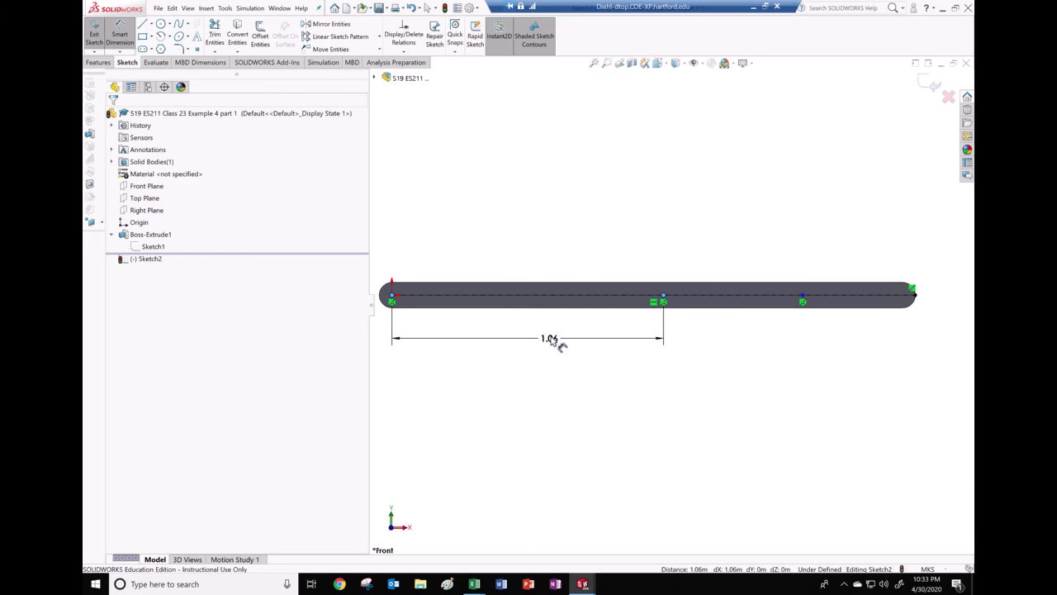
text(1)
key(Return)
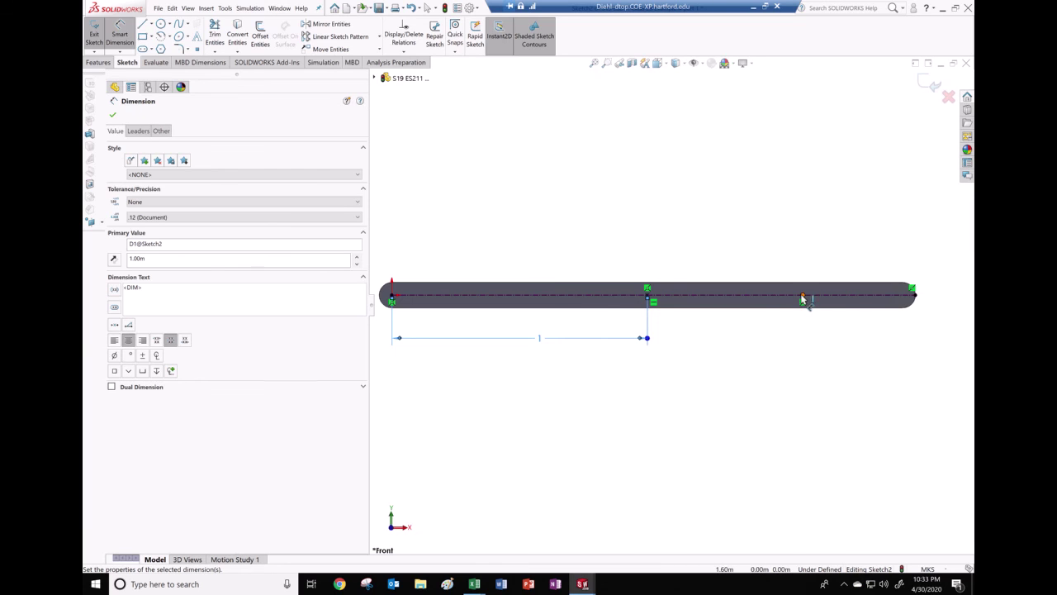
click(802, 296)
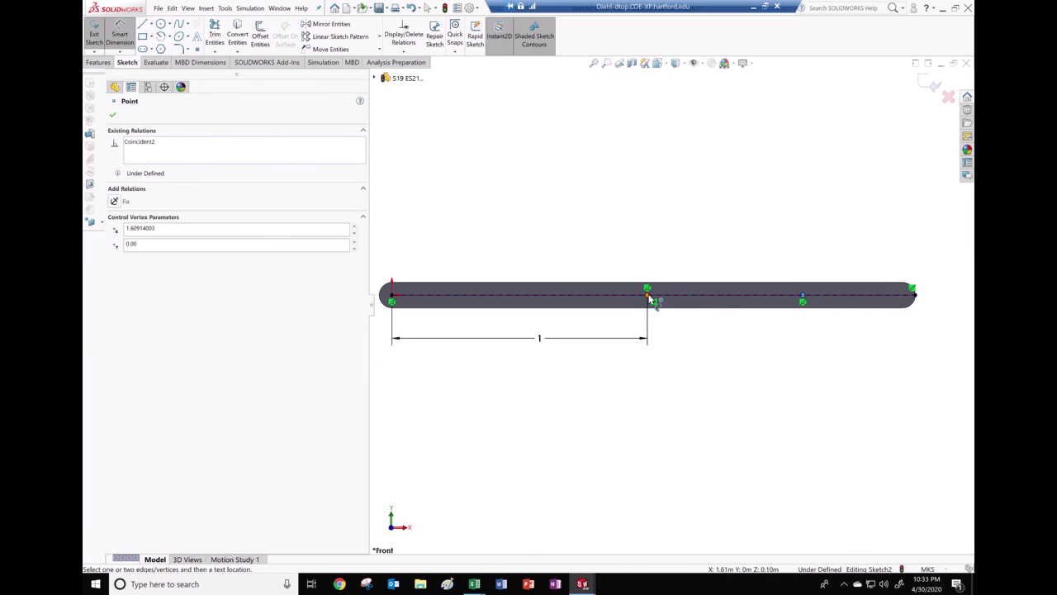
click(649, 297)
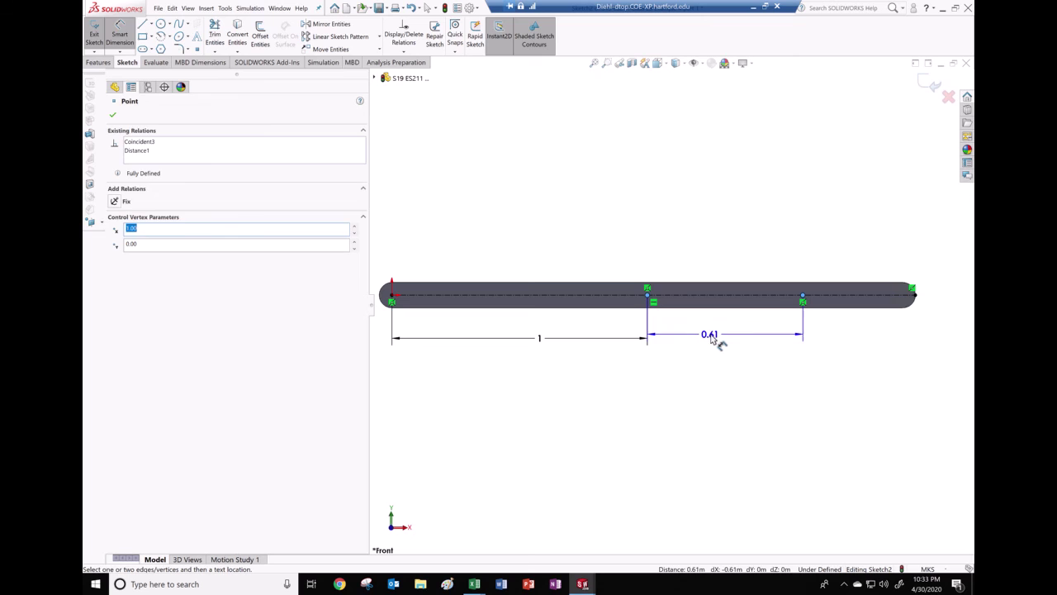
click(710, 339)
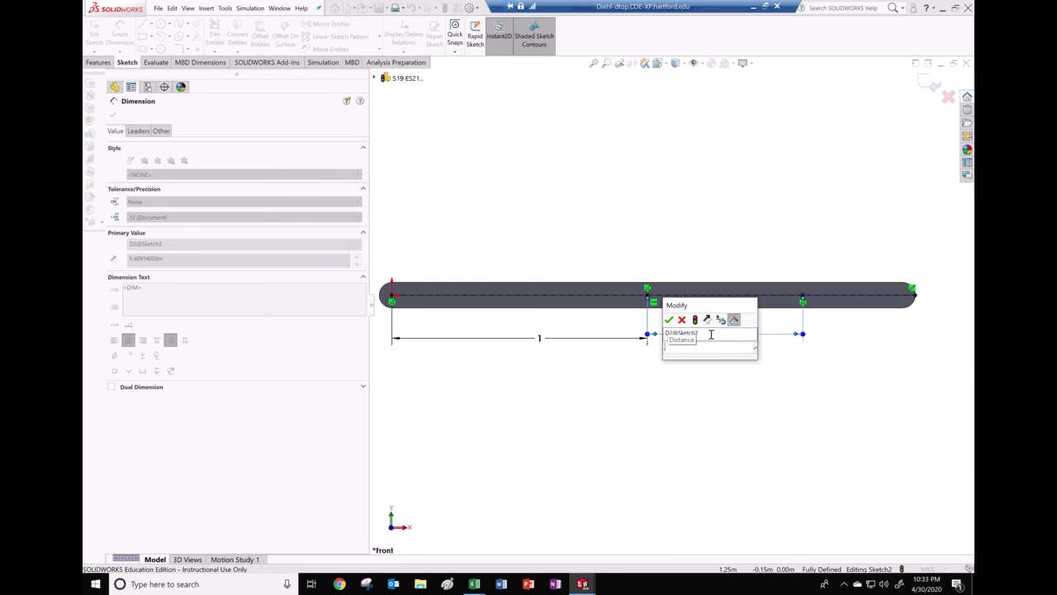
text(.6)
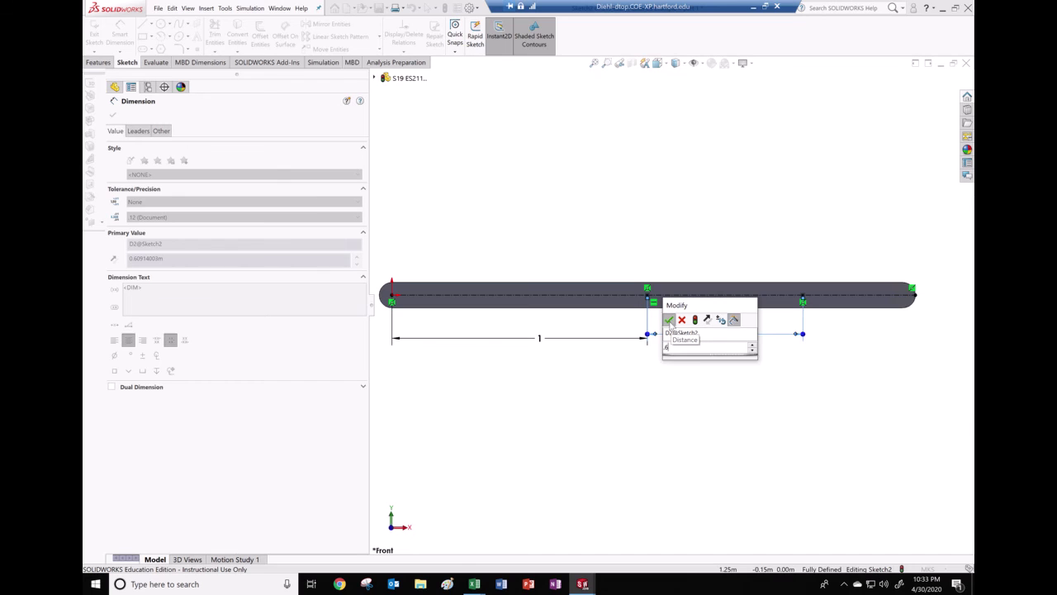
click(669, 319)
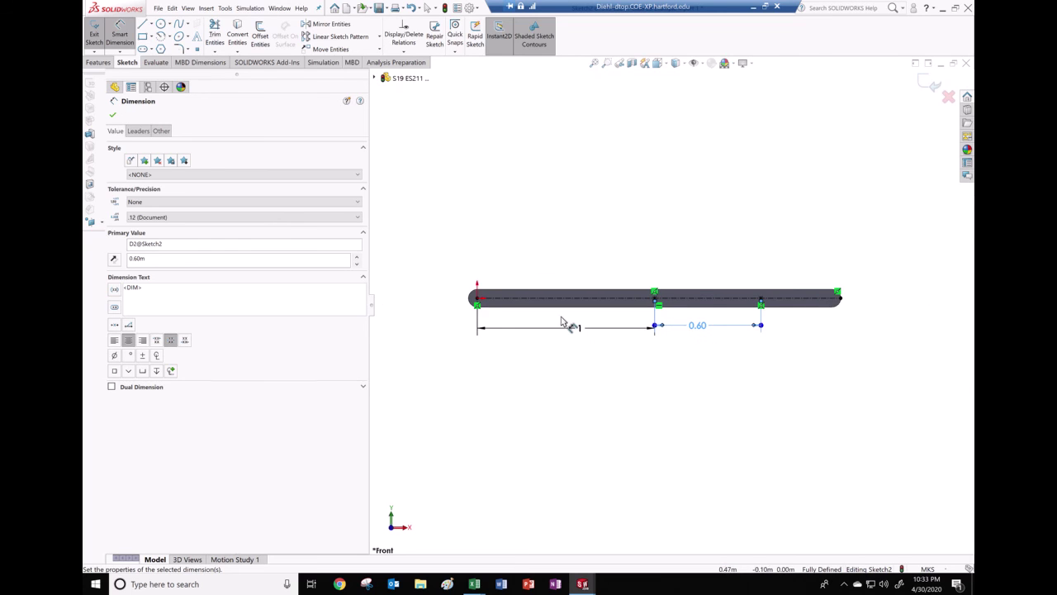
key(ctrl+Right)
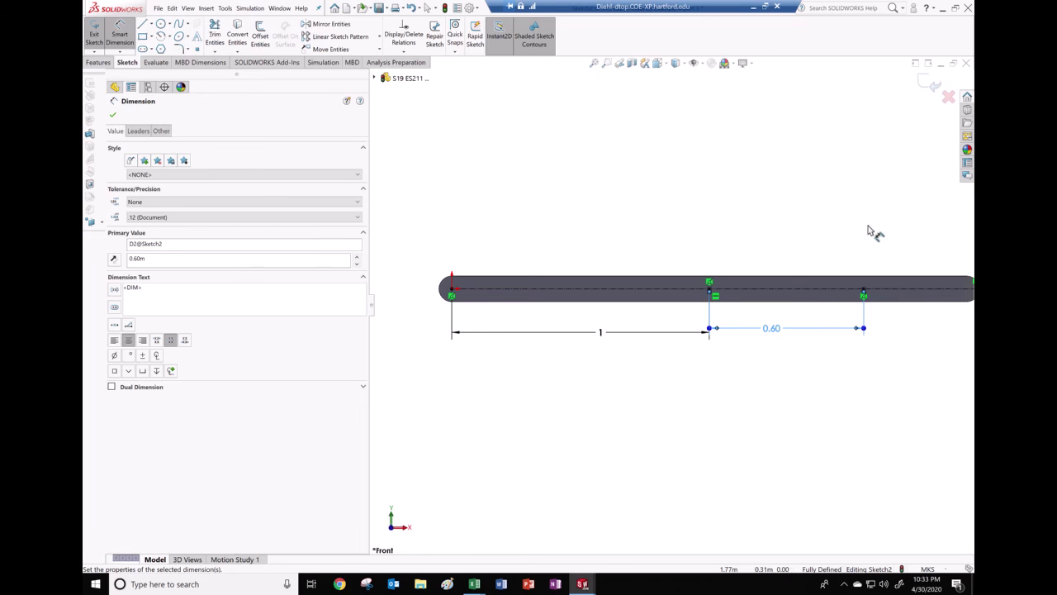
key(z)
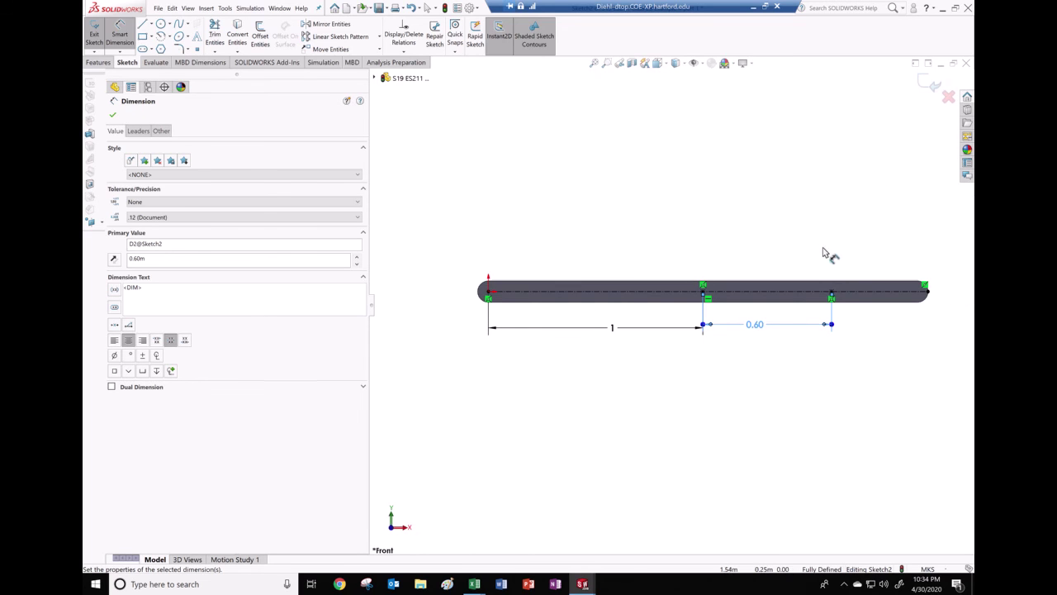
scroll(847, 299, down, 5)
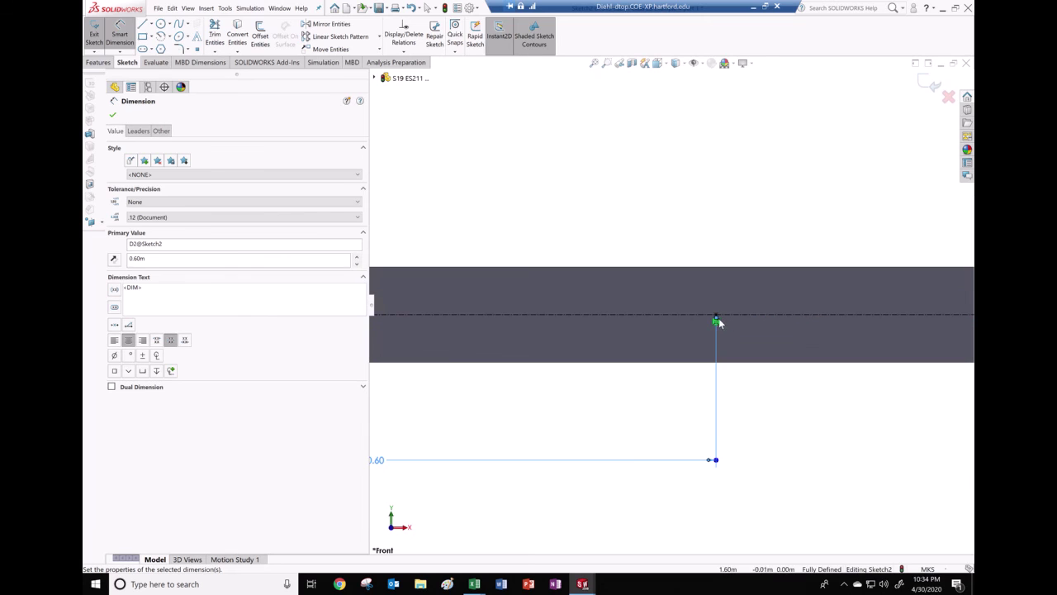
key(z)
key(z)
key(z)
key(z)
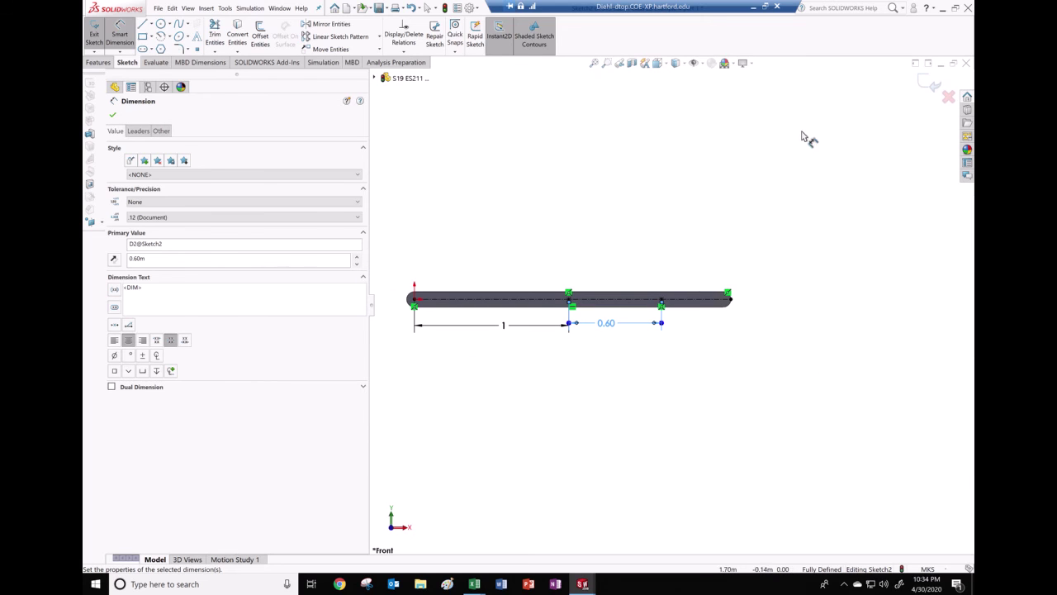
Exit the sketch, go to Assem2's Motion Study 1, recalculate, and move Plot1 upward
click(933, 88)
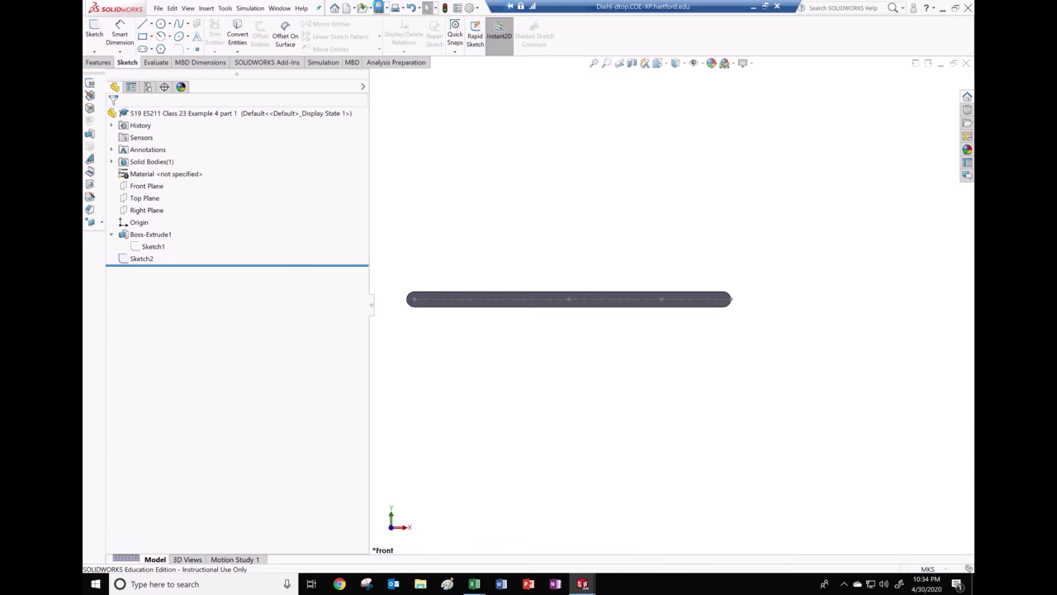
click(279, 8)
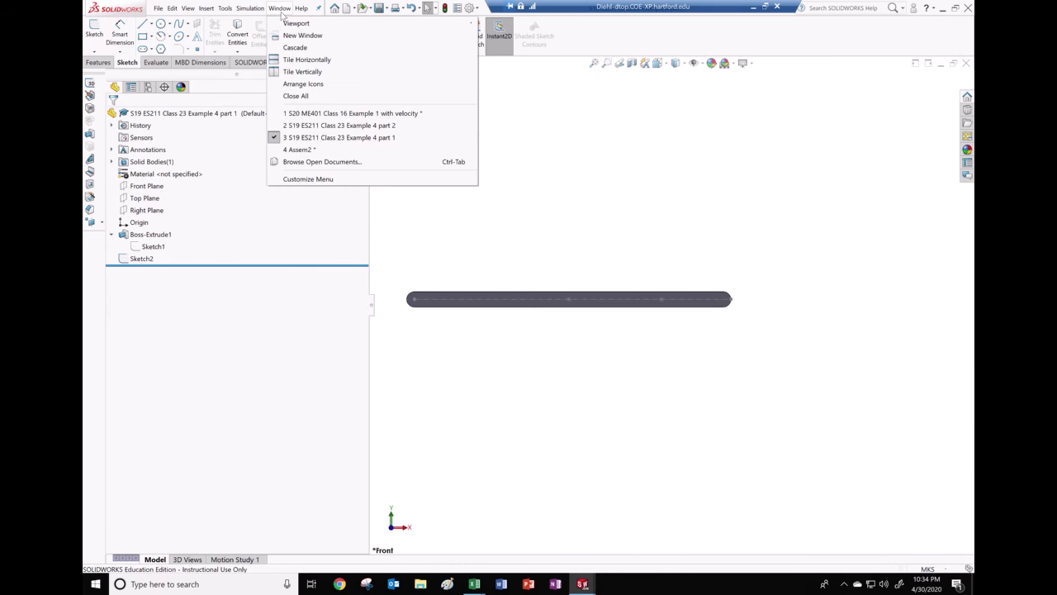
click(313, 151)
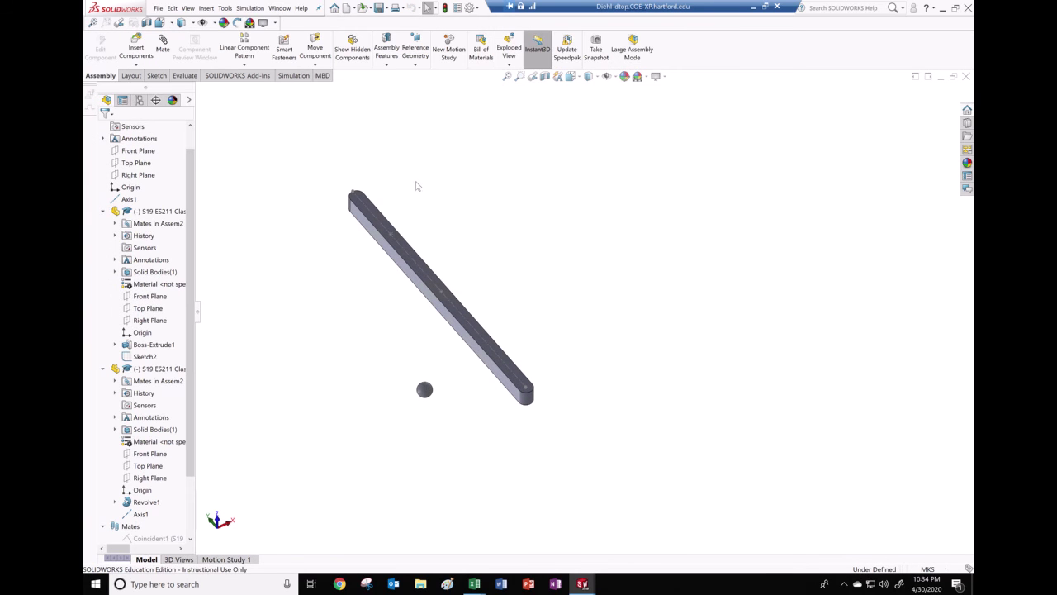
click(228, 559)
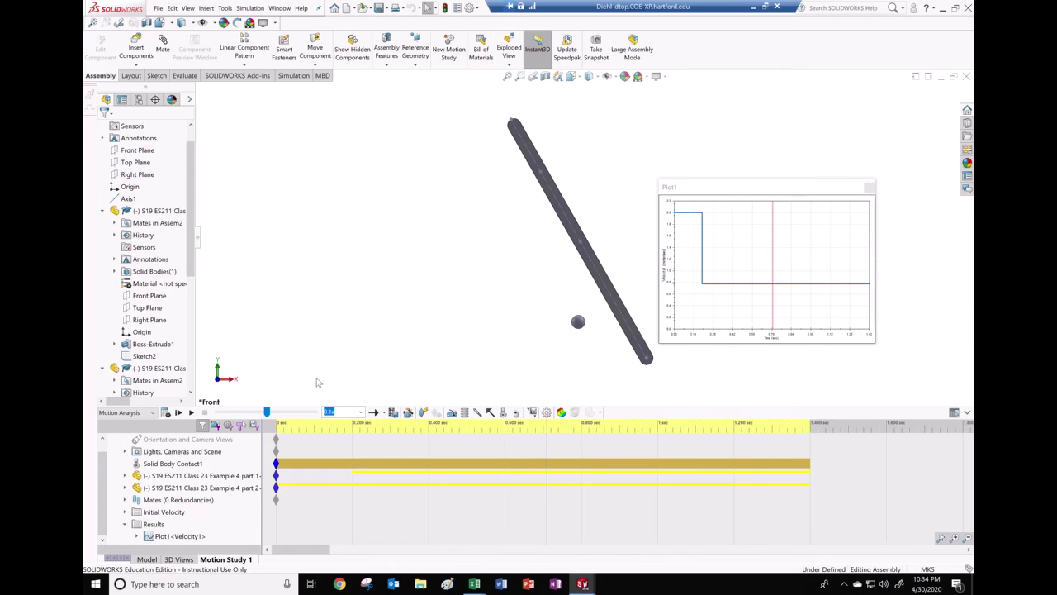
click(165, 413)
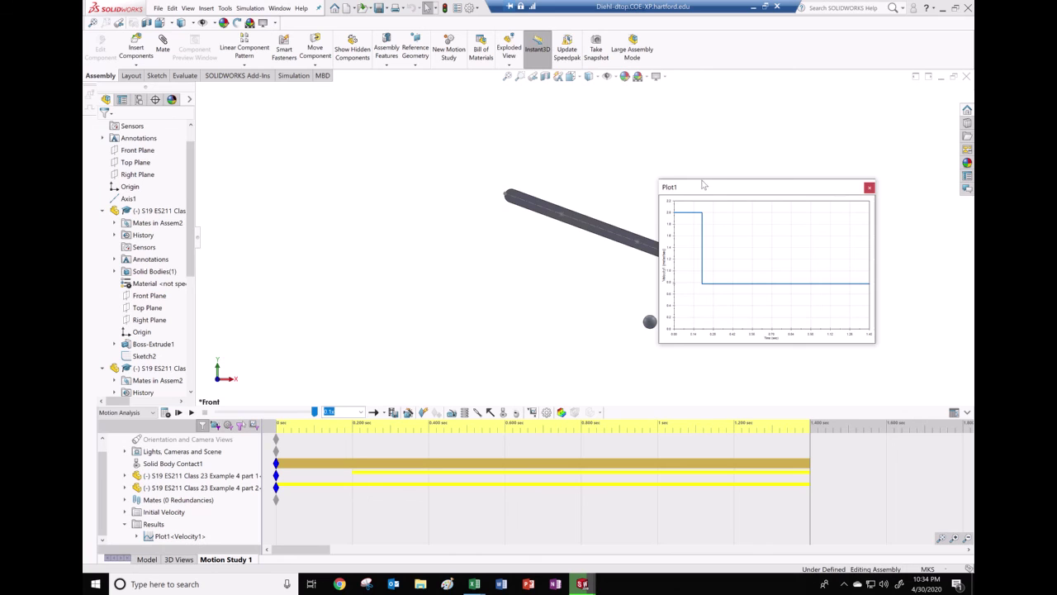
drag(758, 205, 758, 104)
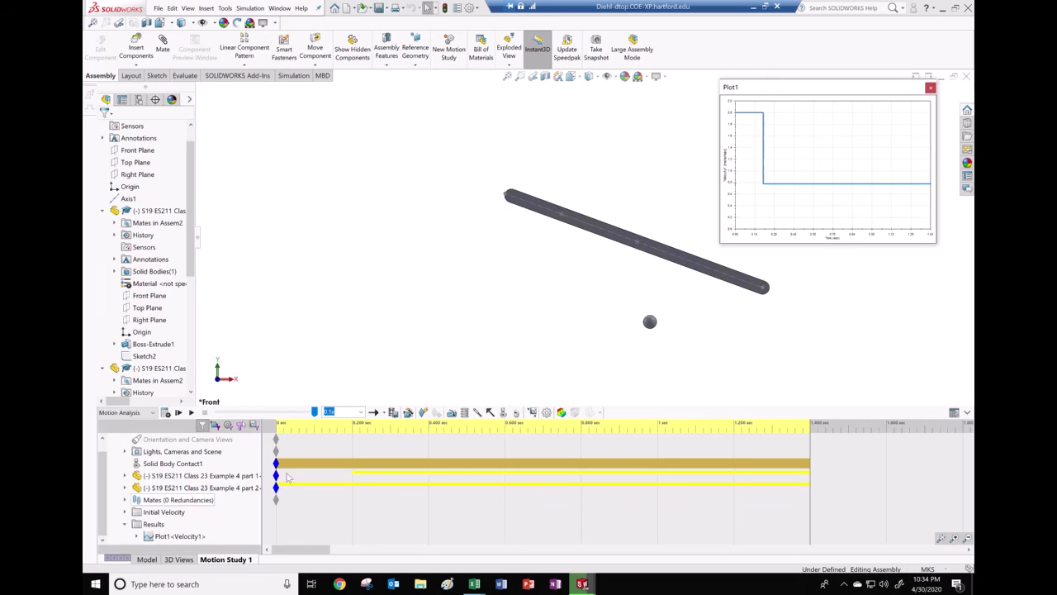
click(533, 411)
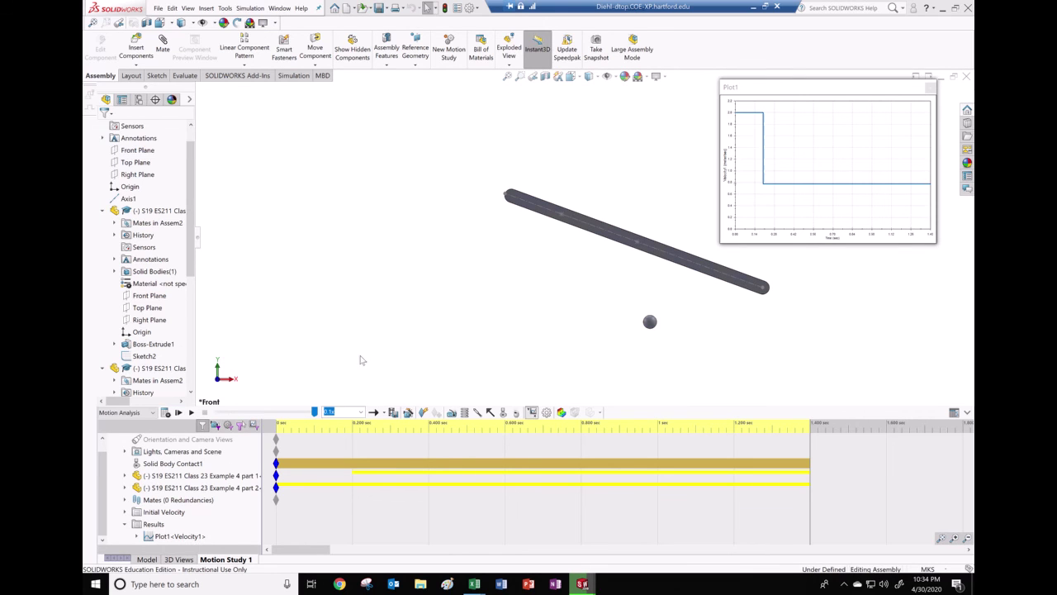
click(160, 156)
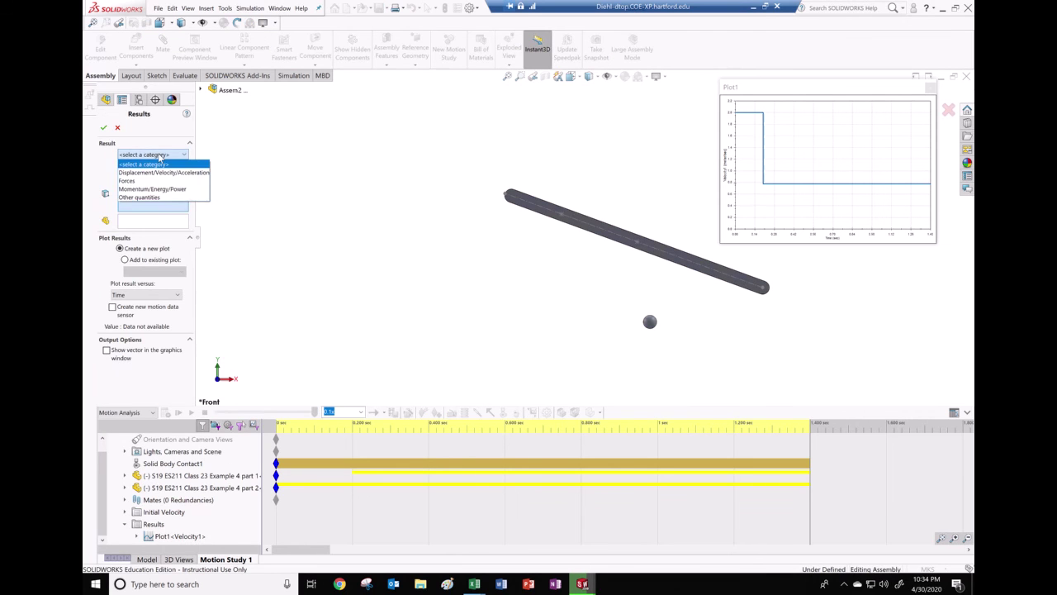
click(155, 172)
click(154, 167)
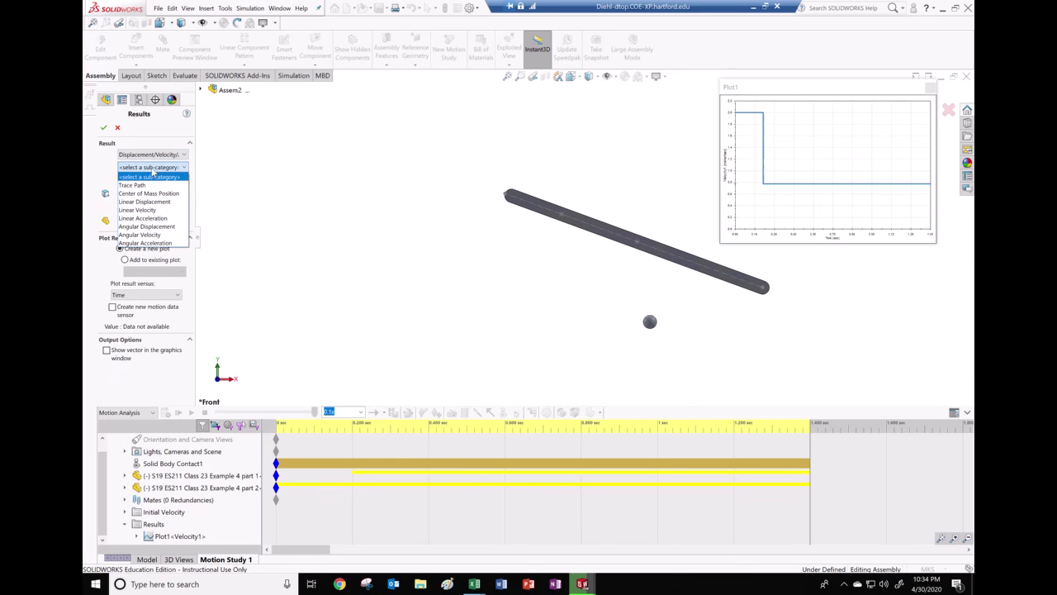
click(147, 210)
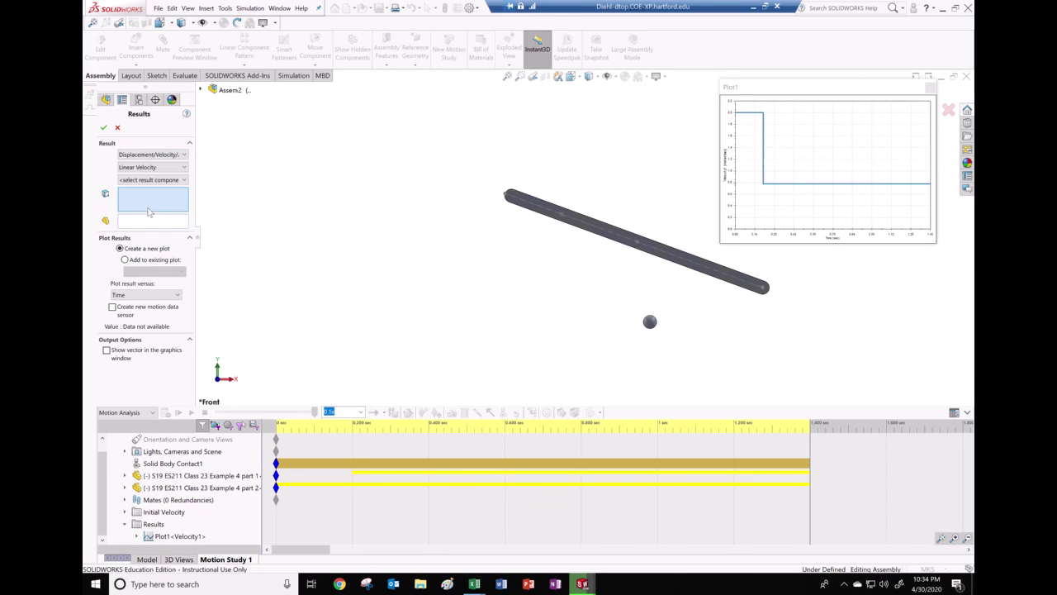
click(150, 179)
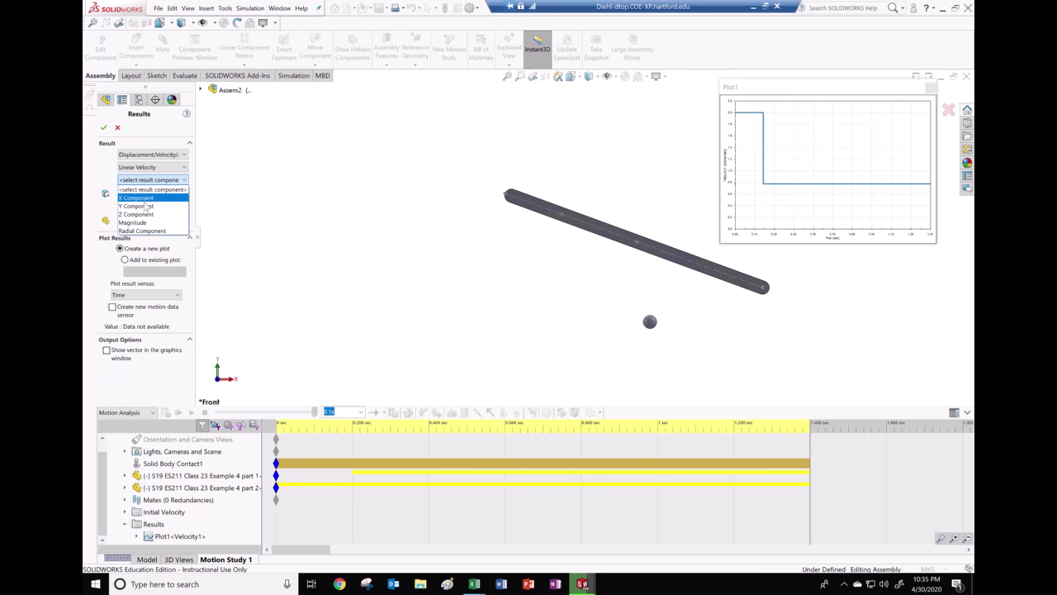
click(145, 198)
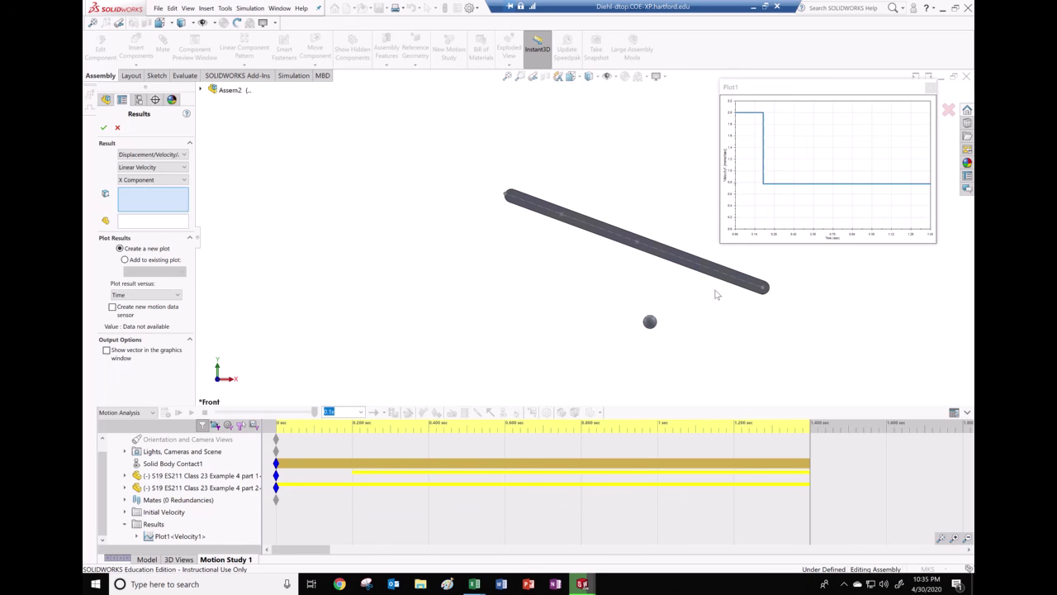
click(561, 216)
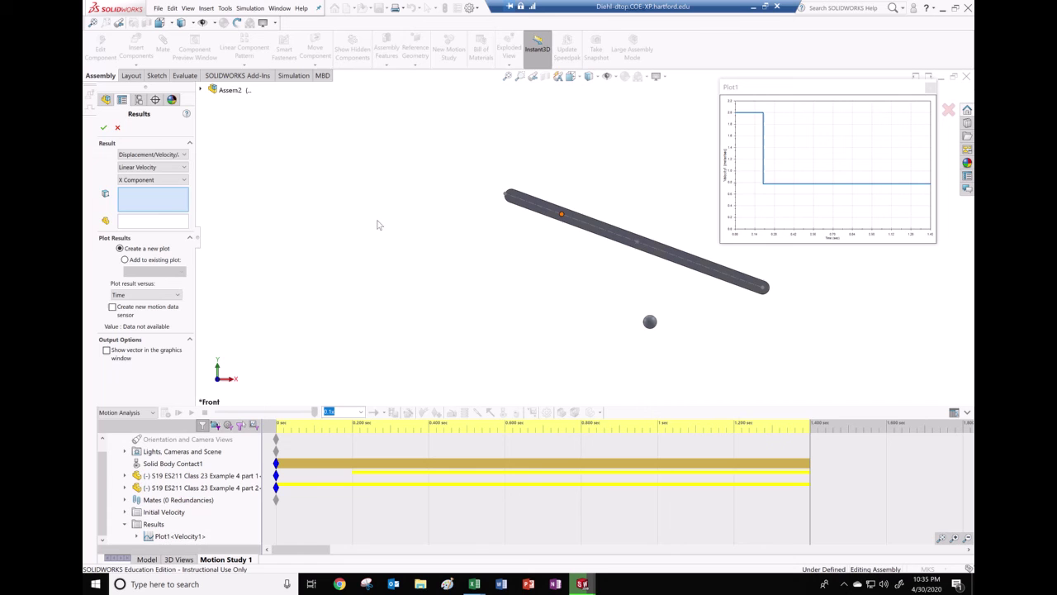
Cancel the new plot, switch to the bar part, and reopen Sketch2 for editing
click(118, 128)
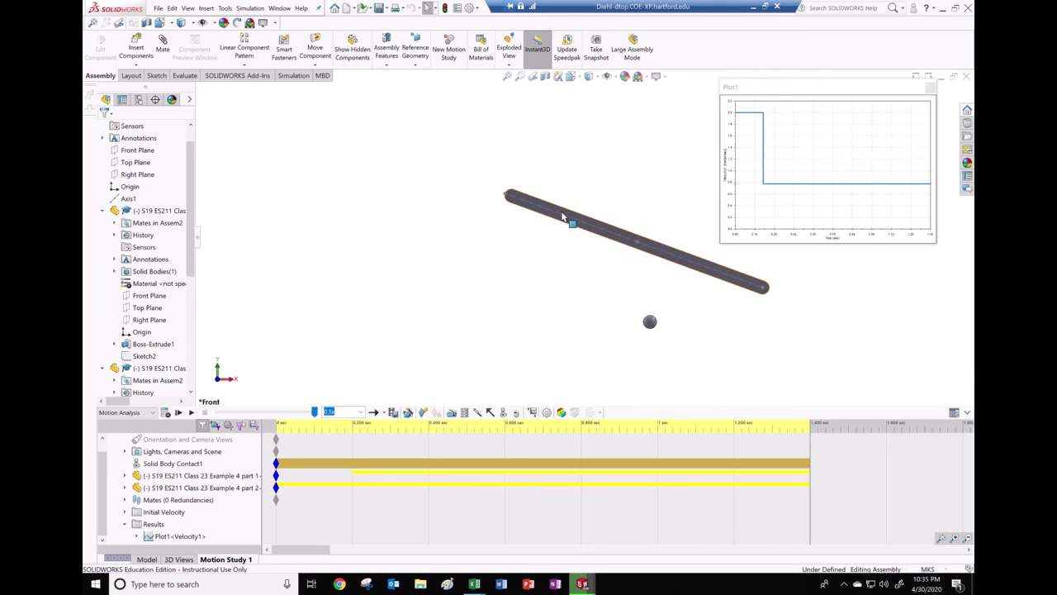
click(280, 8)
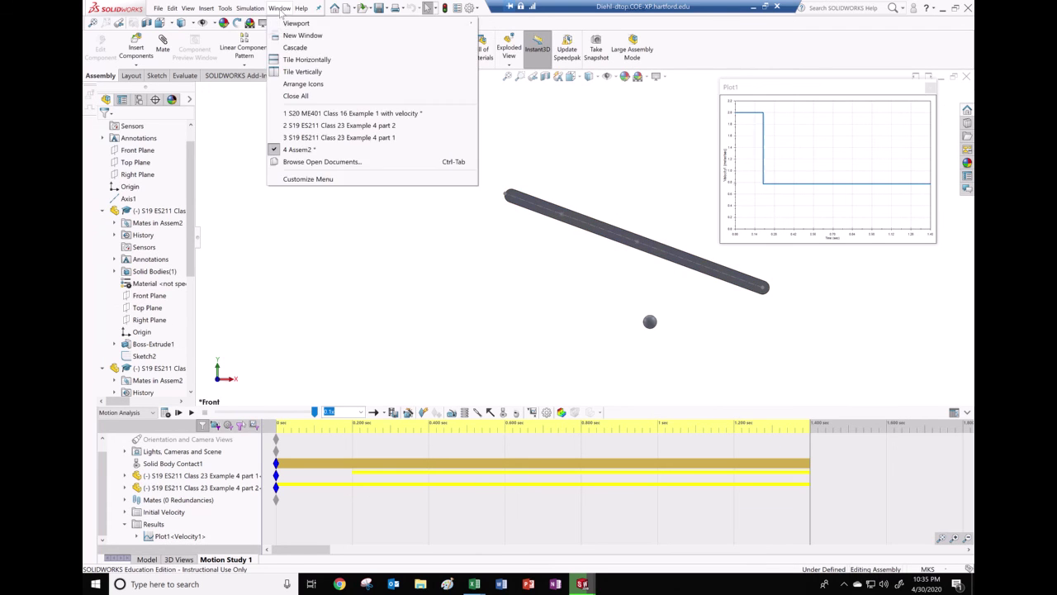
click(325, 140)
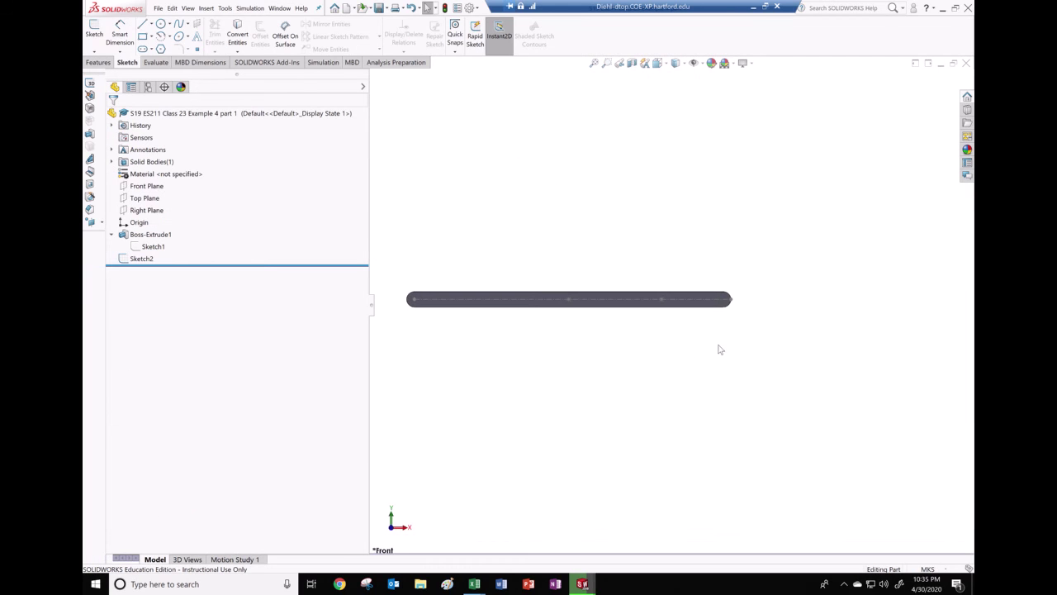
click(145, 259)
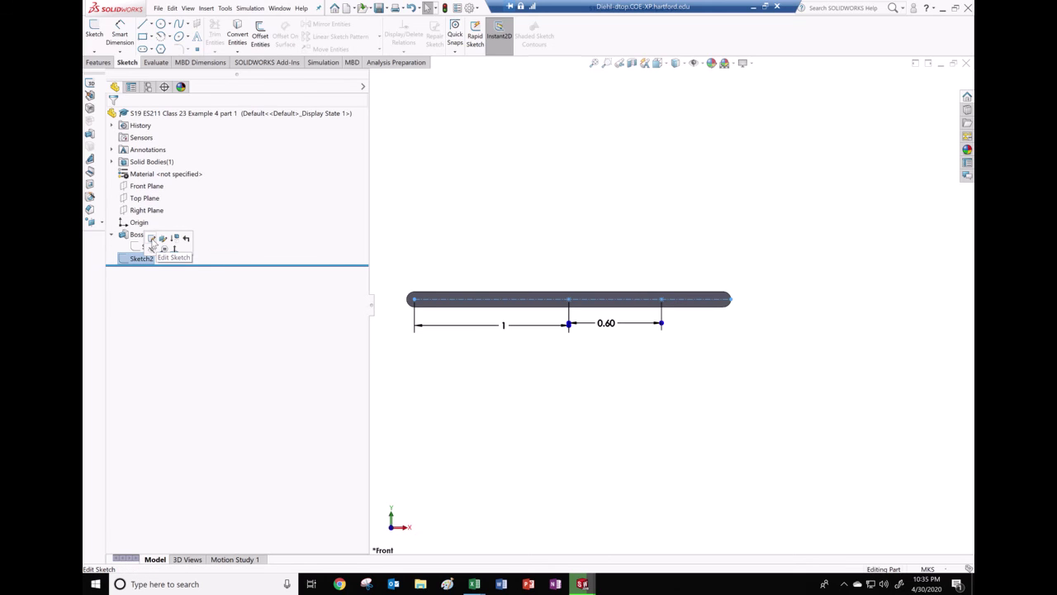
click(152, 240)
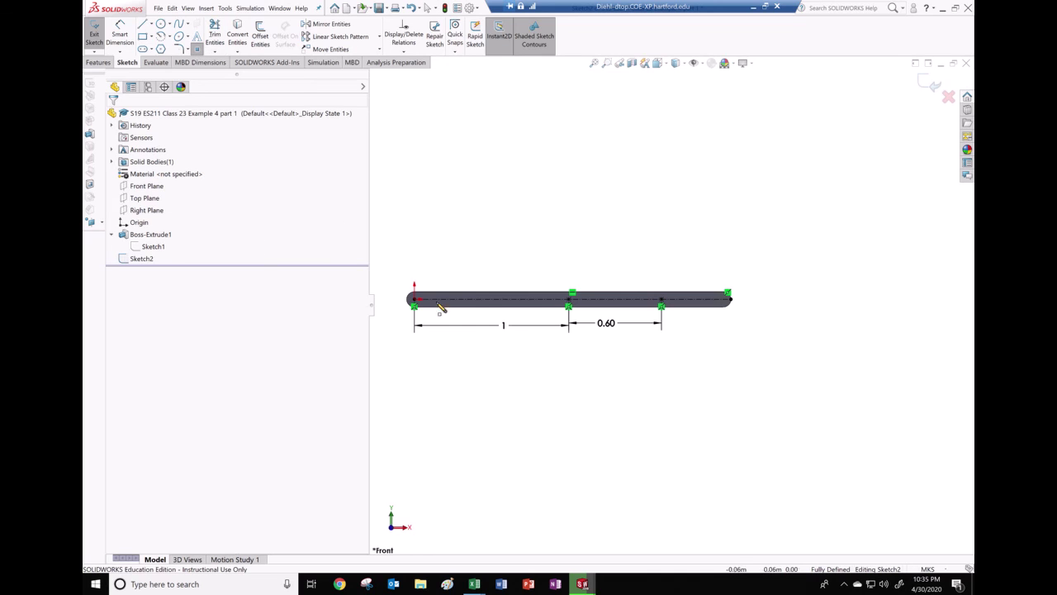
Add a centerline point 0.4 m from the origin and exit the sketch
click(470, 304)
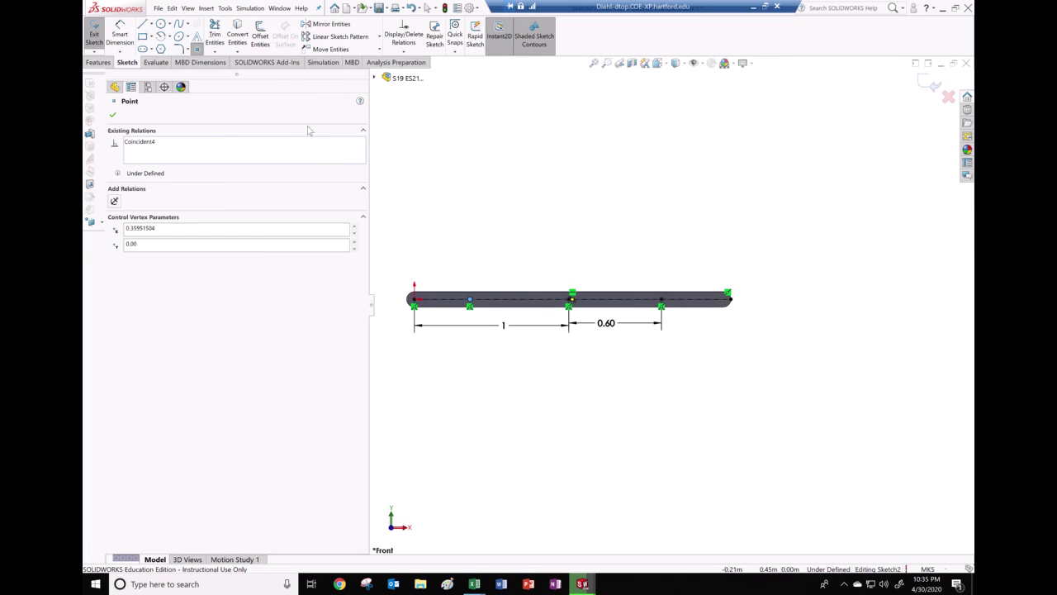
click(120, 34)
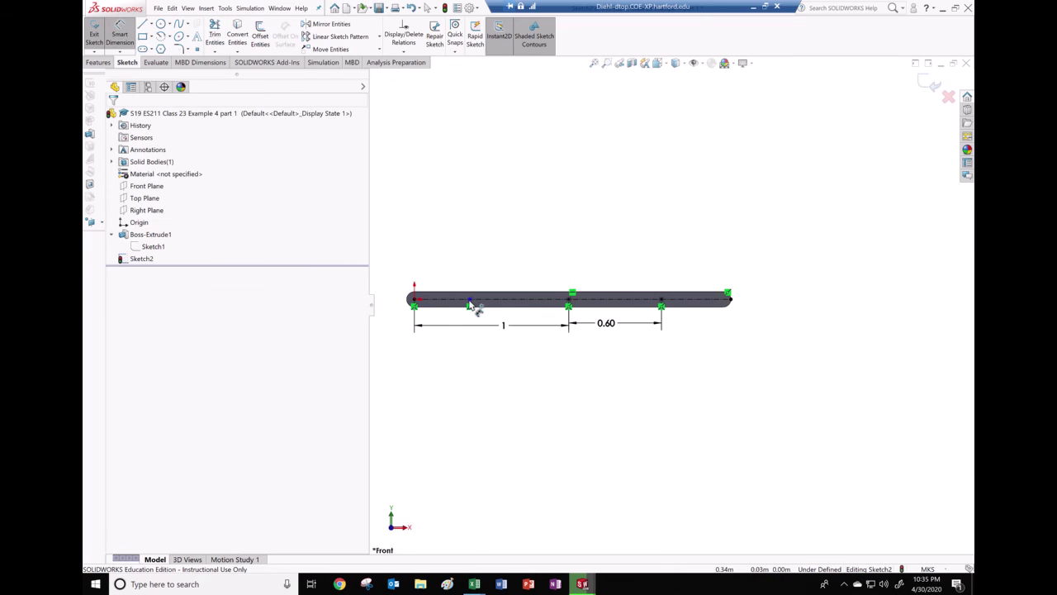
click(420, 302)
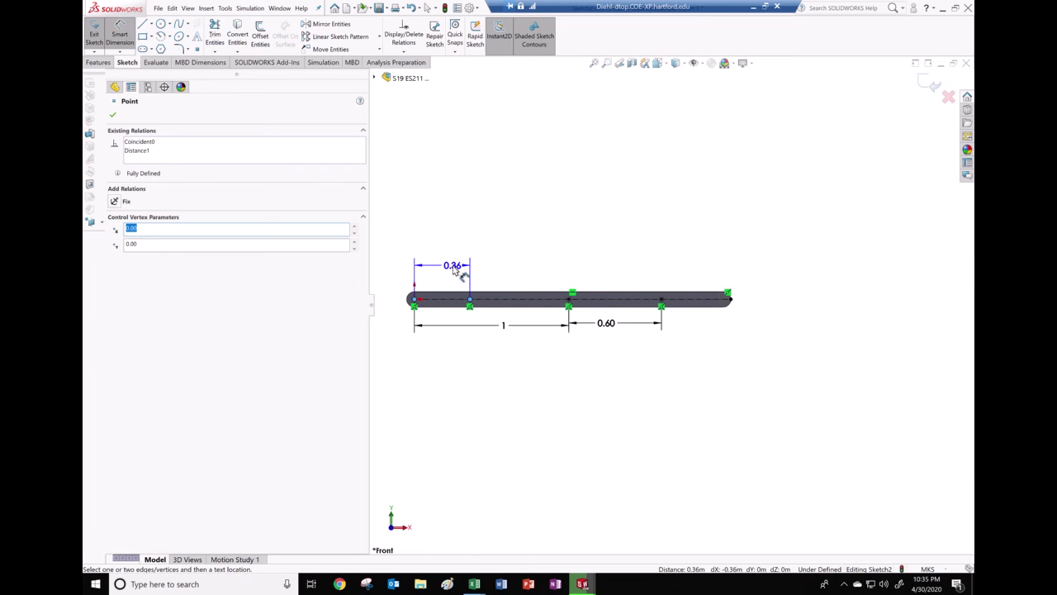
click(453, 270)
text(.4)
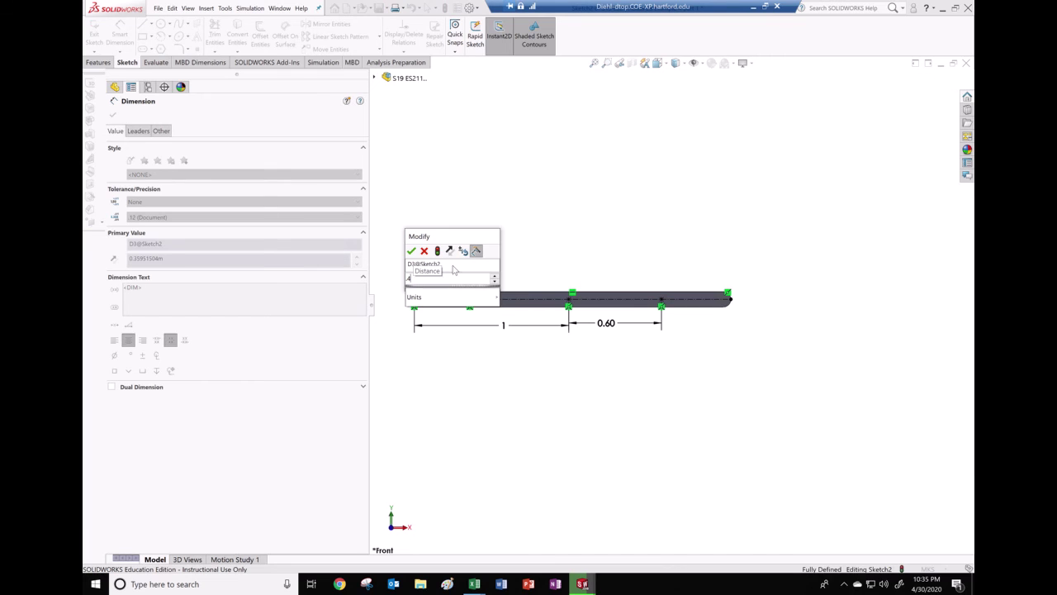
click(411, 251)
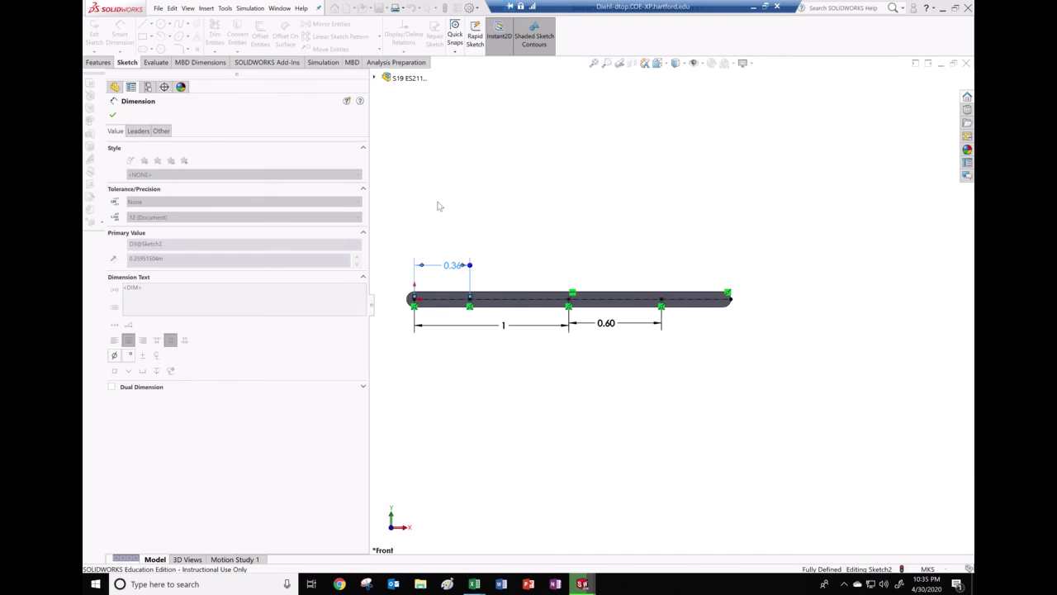
click(932, 90)
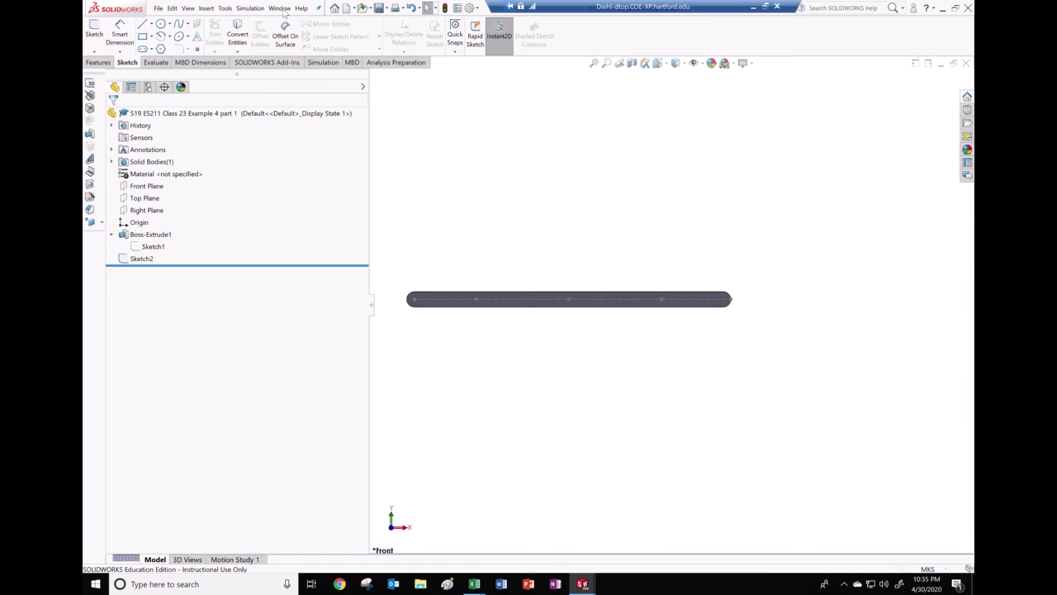
Switch back to the Assem2 assembly and recalculate Motion Study 1
click(279, 8)
click(321, 150)
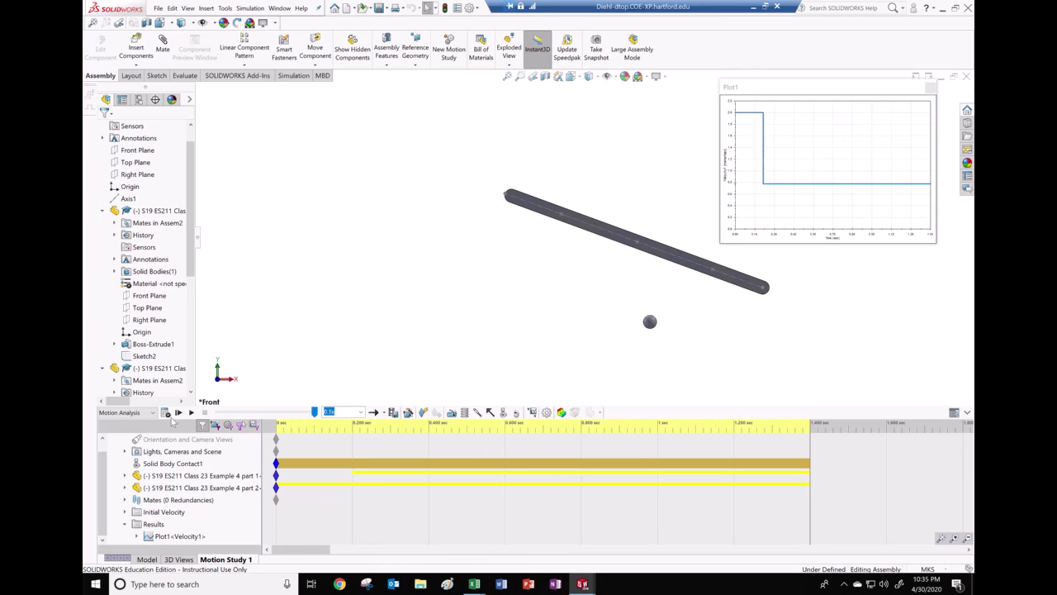
click(166, 413)
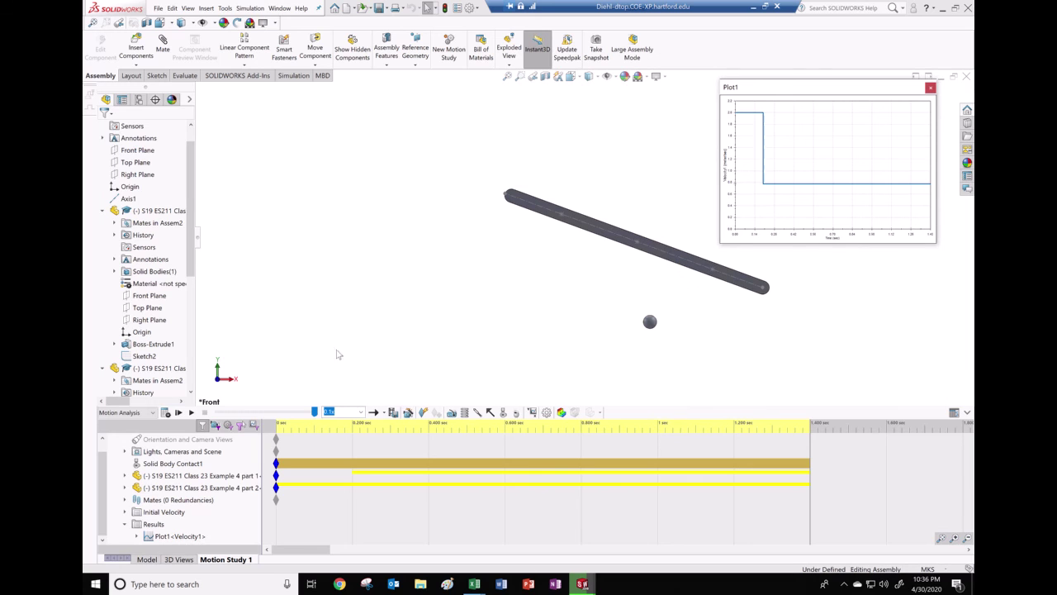
Add the bar point's X-component linear velocity as a second curve on Plot1
click(533, 412)
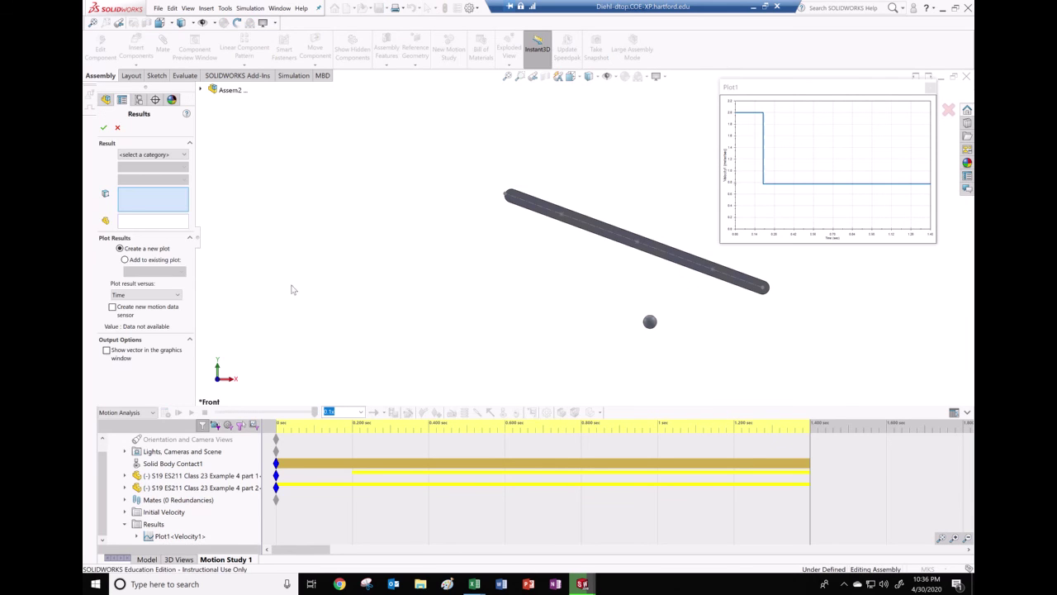
click(142, 155)
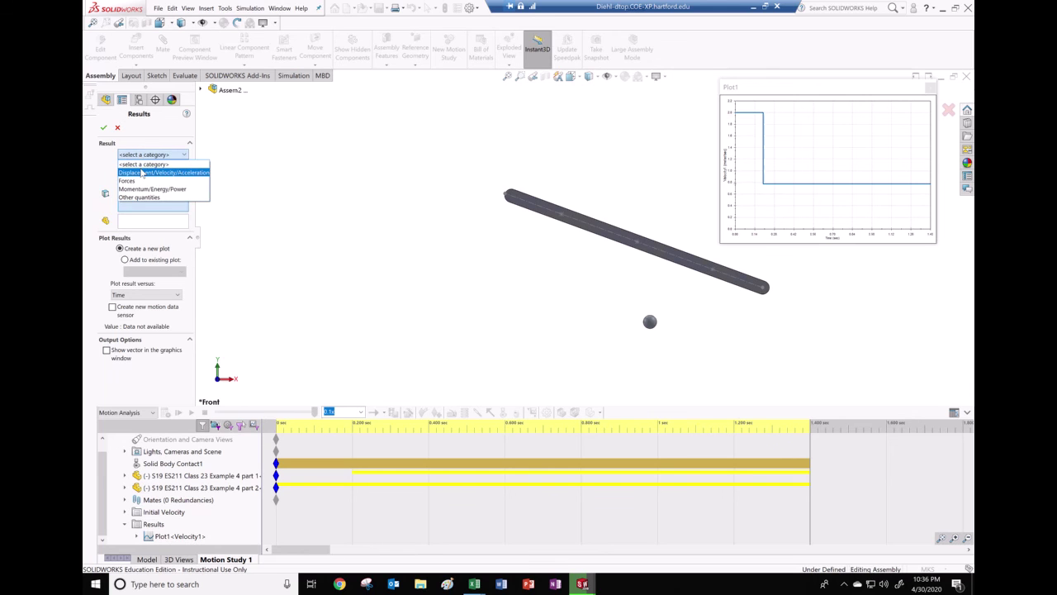
click(142, 172)
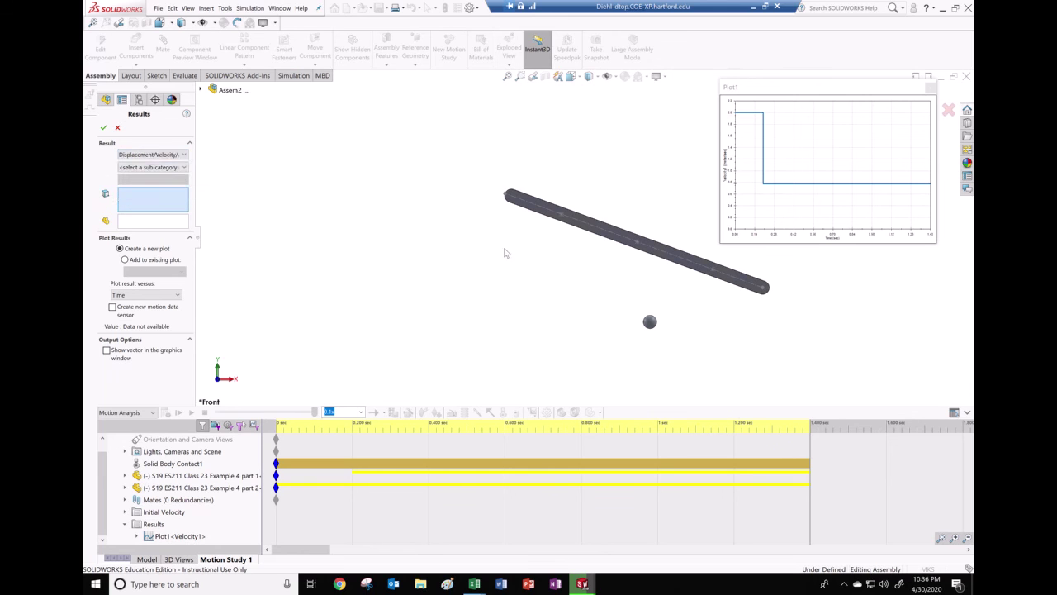
click(713, 271)
click(165, 167)
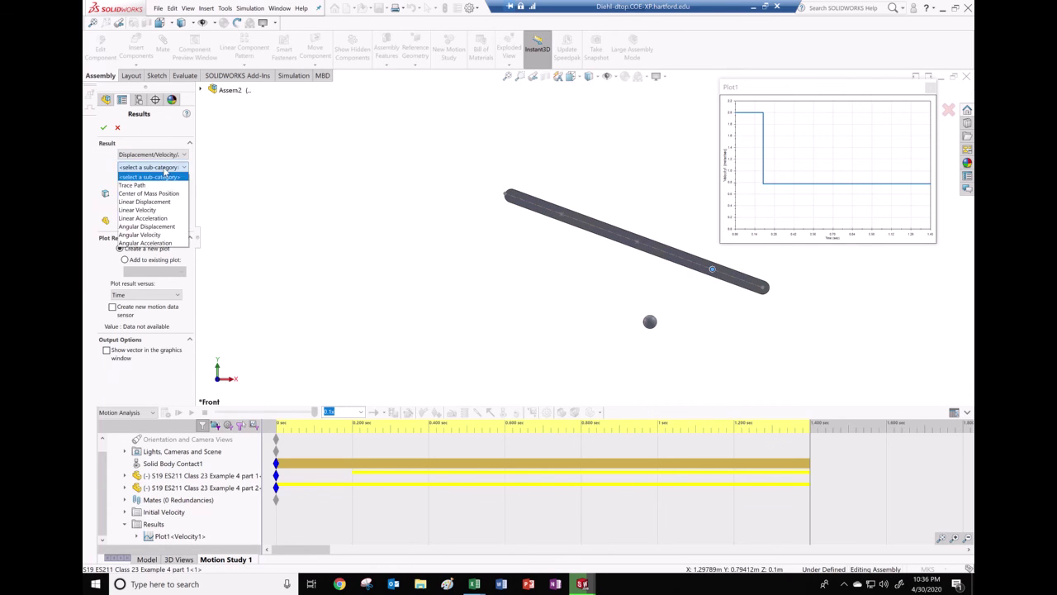
click(147, 210)
click(156, 181)
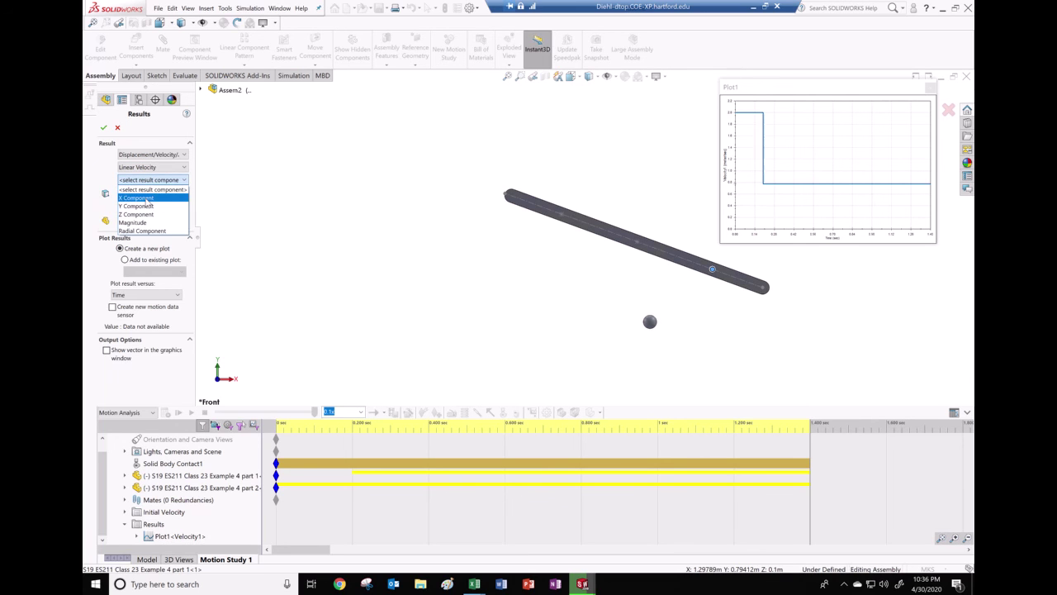
click(148, 199)
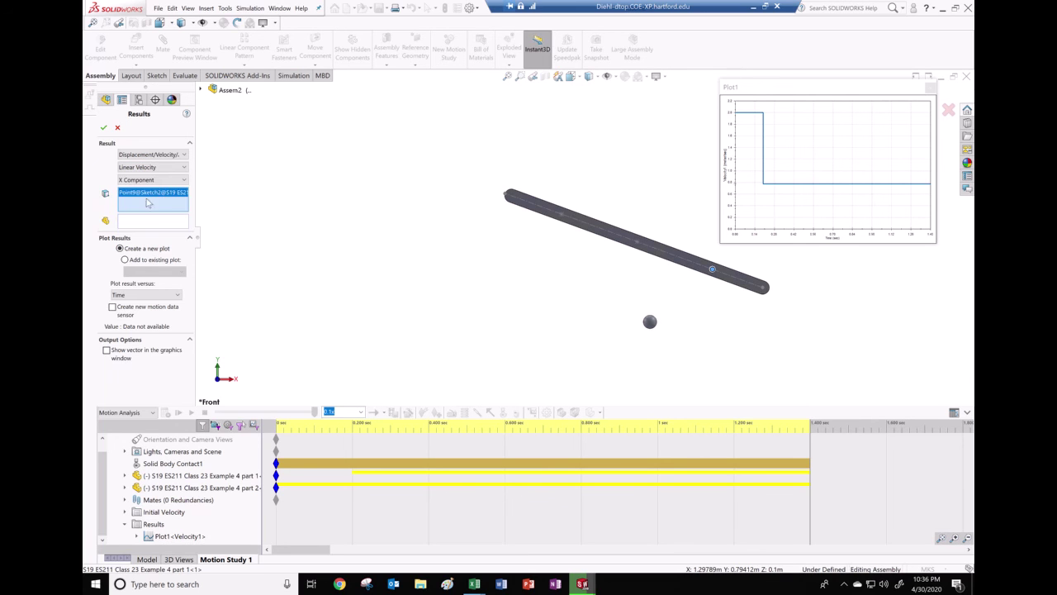
click(125, 259)
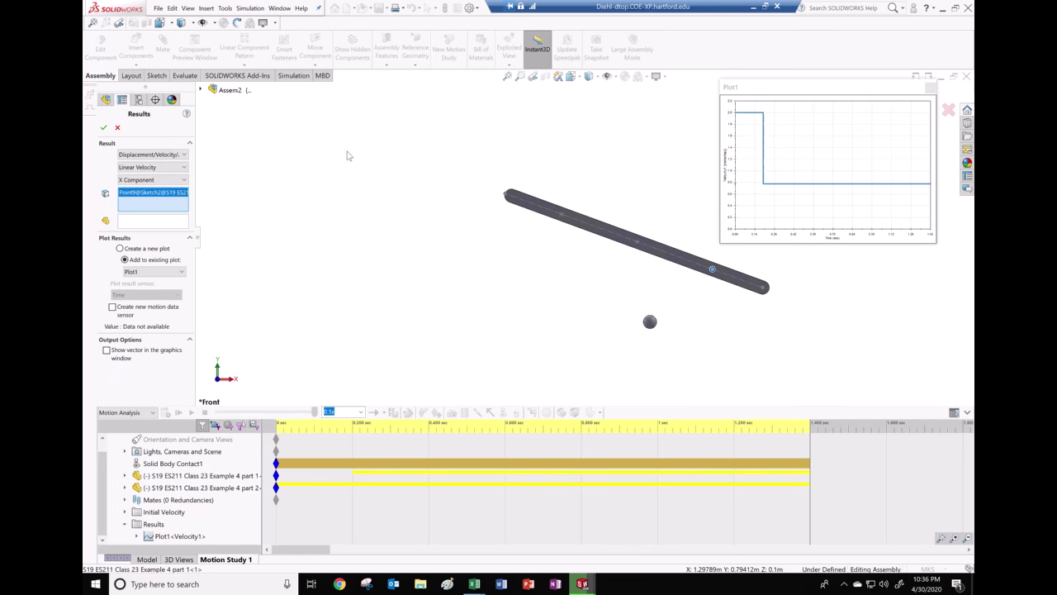
click(103, 129)
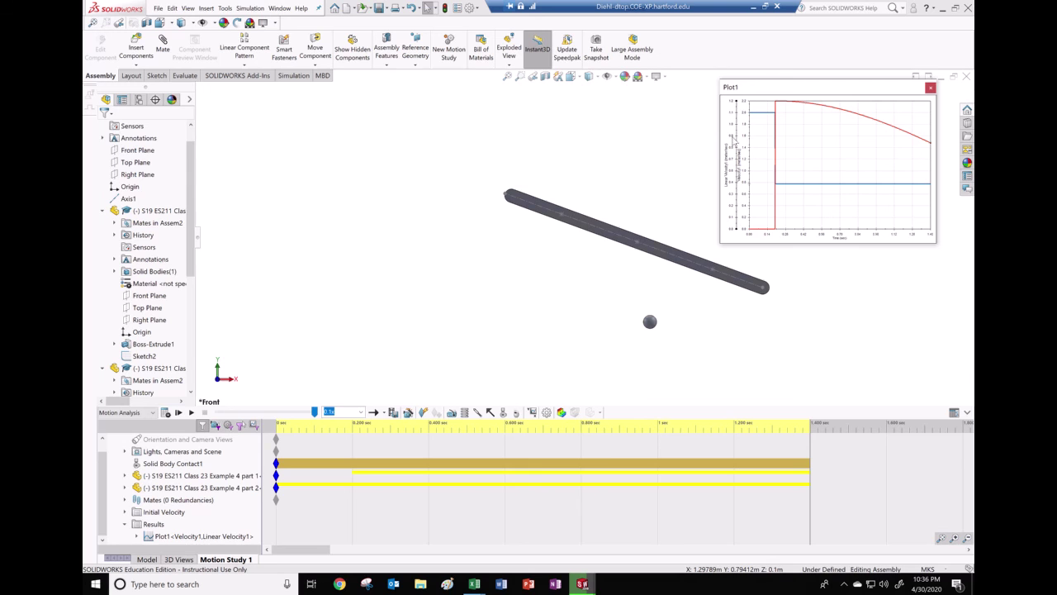
Fix Plot1's vertical axis to end at 2.2, with 0.2 major and 0.05 minor units
right_click(733, 141)
click(760, 142)
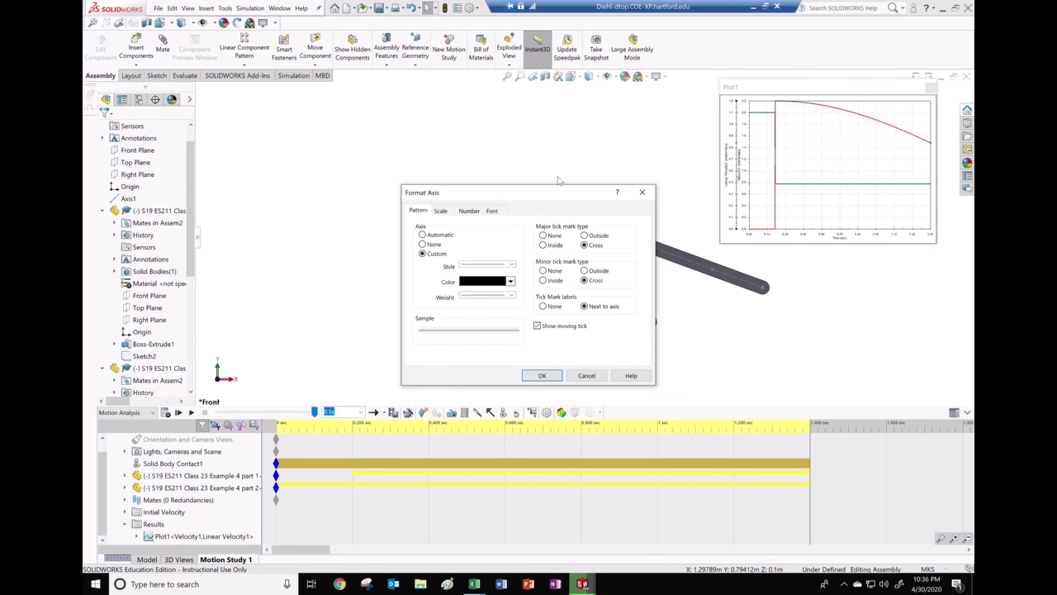
click(442, 212)
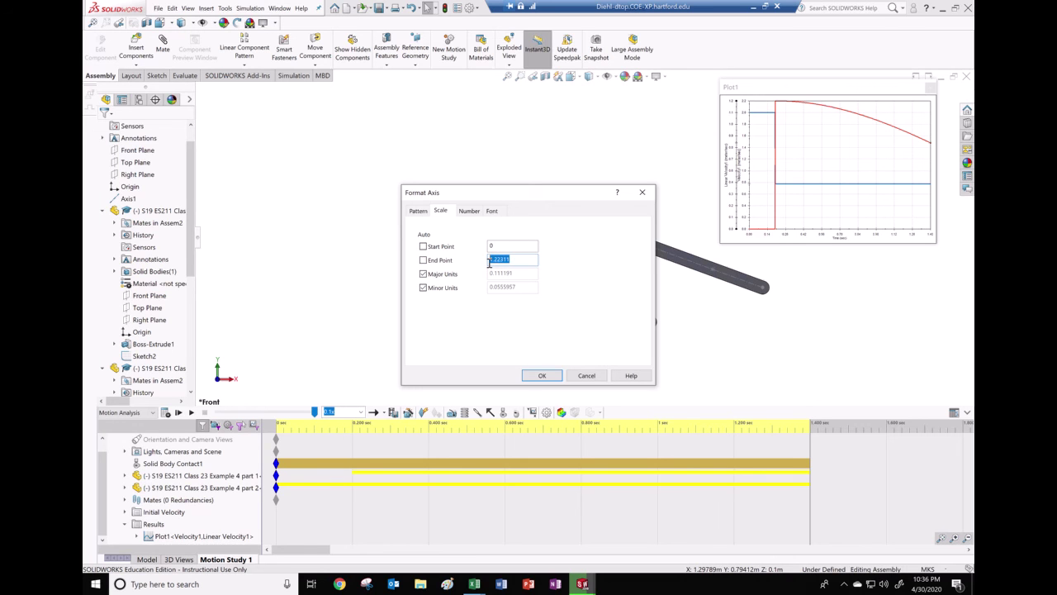
text(2.2)
click(423, 274)
drag(508, 275, 489, 276)
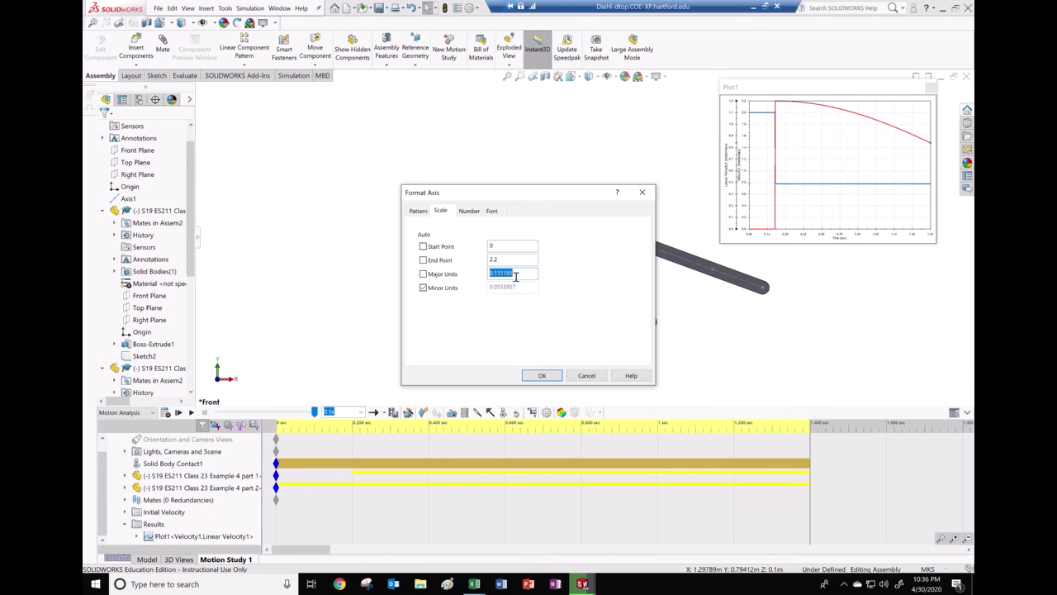
key(BackSpace)
text(0.2)
click(423, 287)
drag(507, 287, 498, 287)
key(BackSpace)
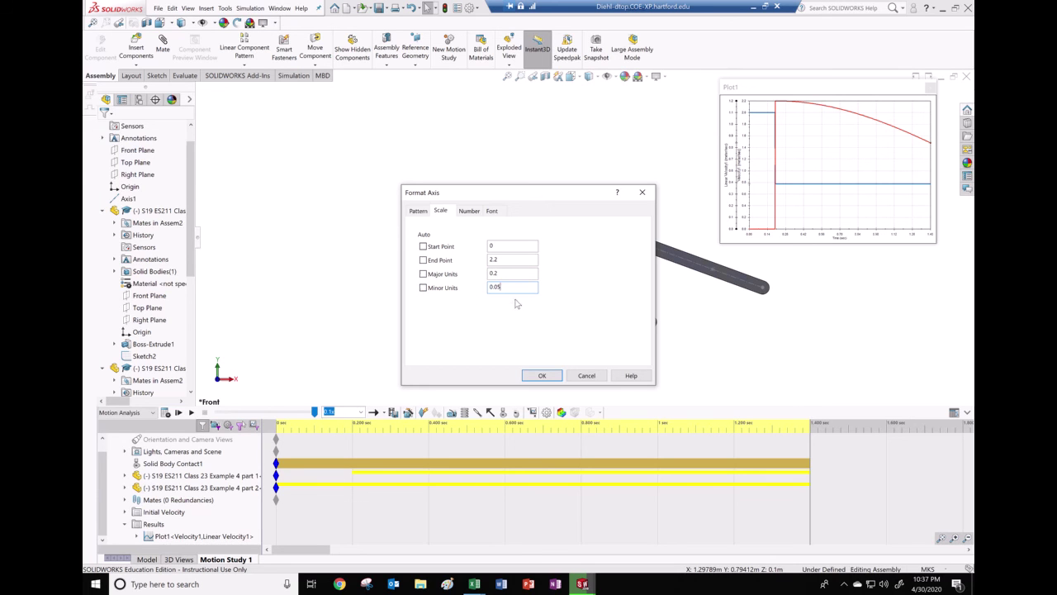
click(549, 373)
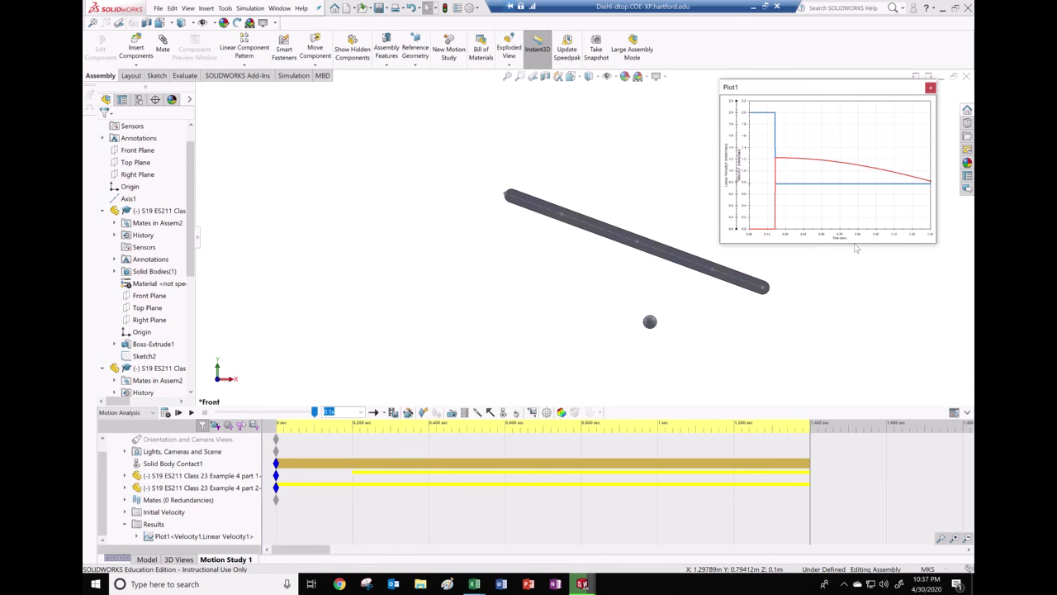
Stretch the Plot1 window taller and export Plot1's velocity data to an Excel spreadsheet
drag(855, 244, 862, 382)
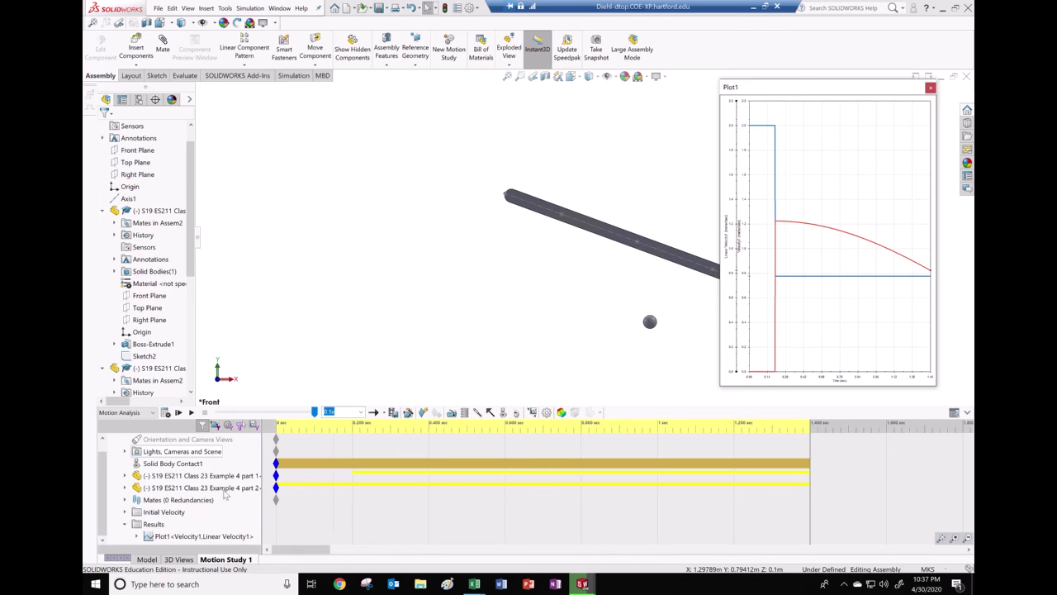
right_click(153, 537)
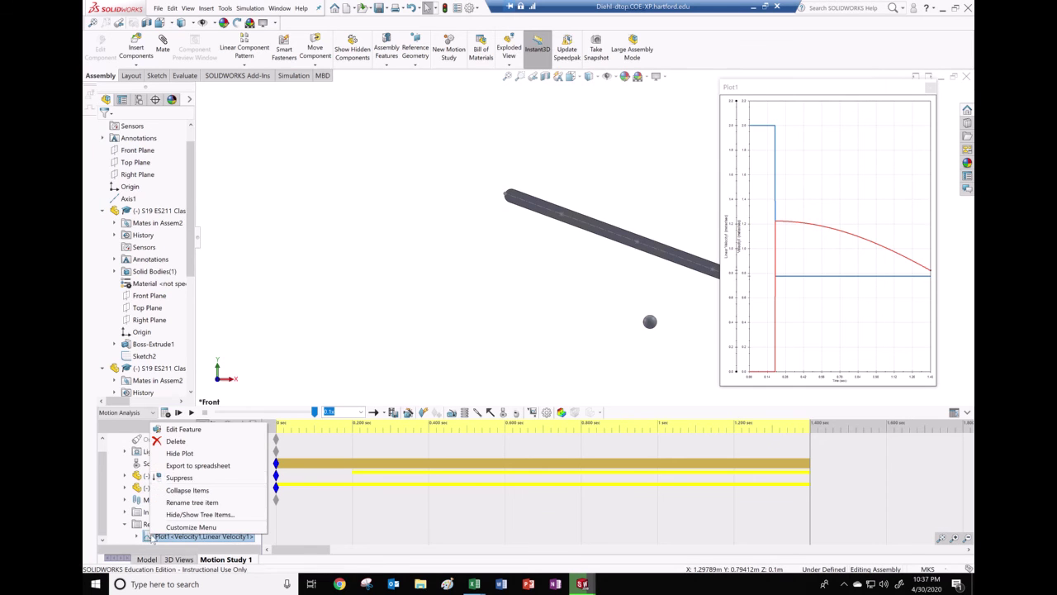
click(189, 467)
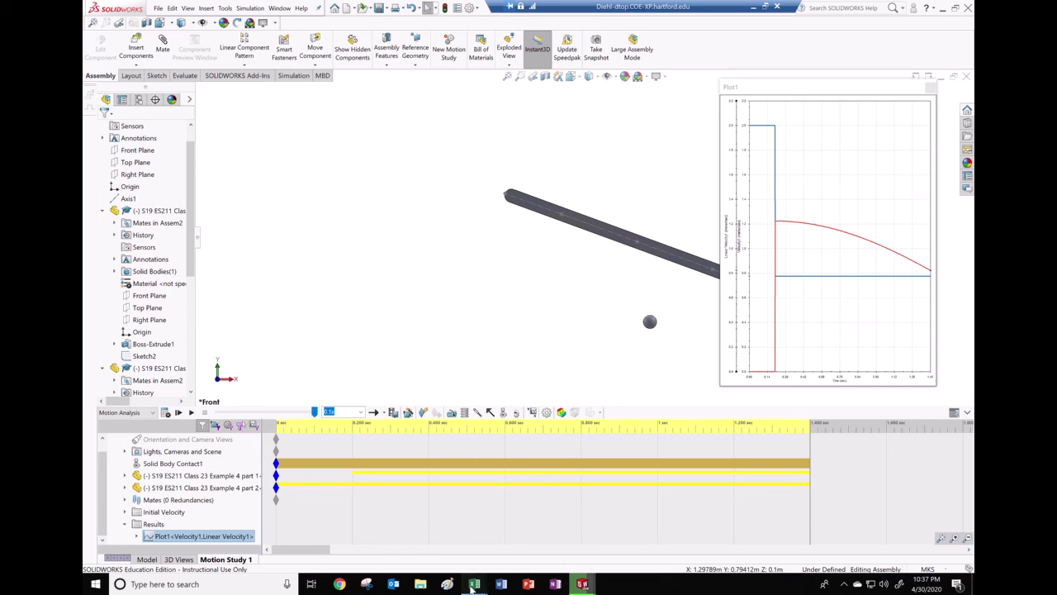
On Sheet1 in Excel, read the bar-point and ball velocities in cells D69 and C69
mouse_move(473, 588)
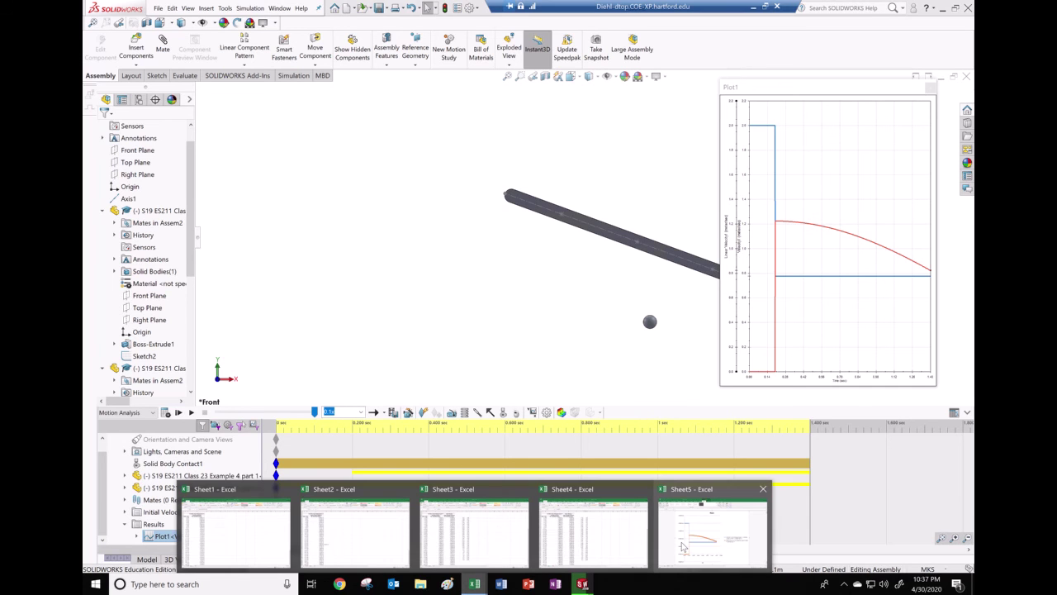
click(719, 537)
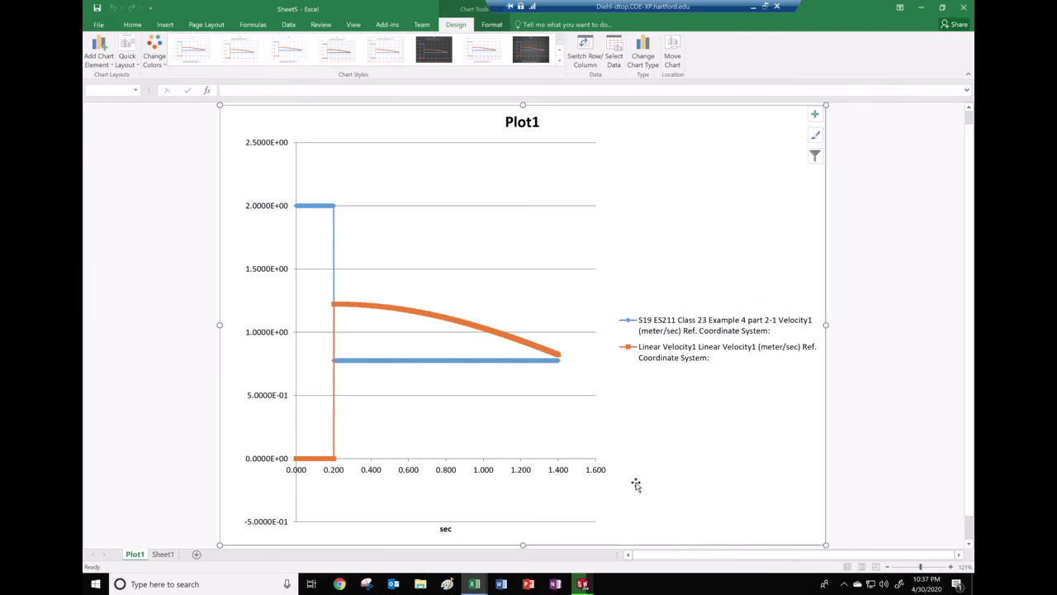
click(167, 554)
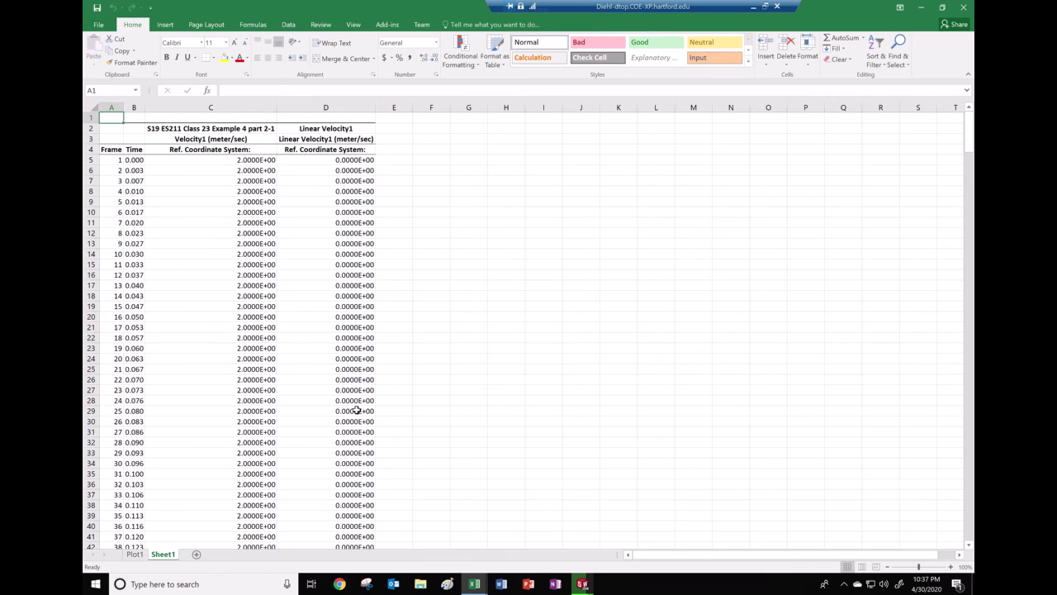
scroll(355, 411, down, 1)
scroll(356, 411, down, 12)
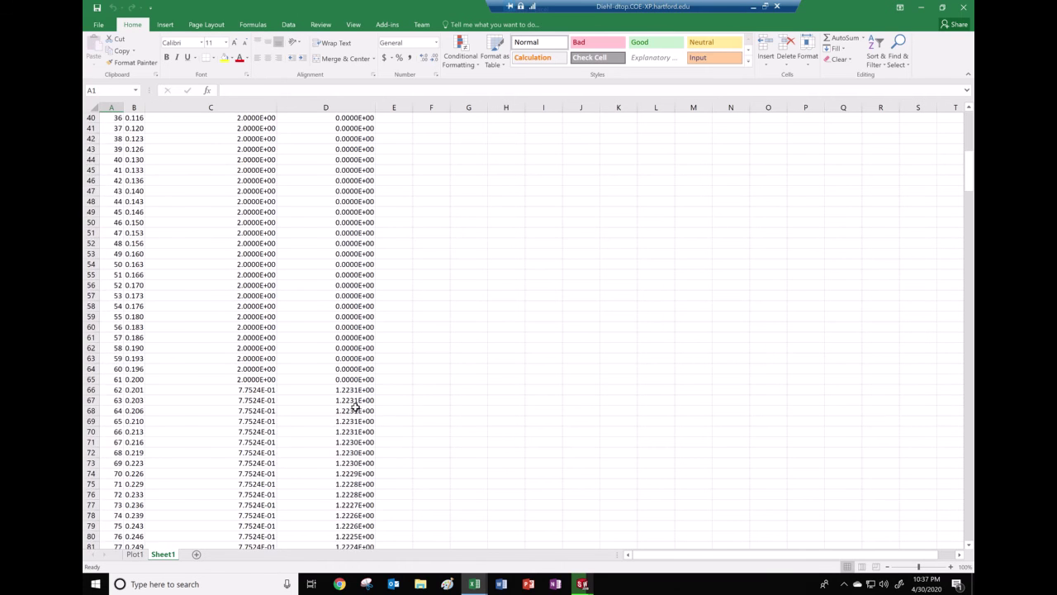
click(355, 421)
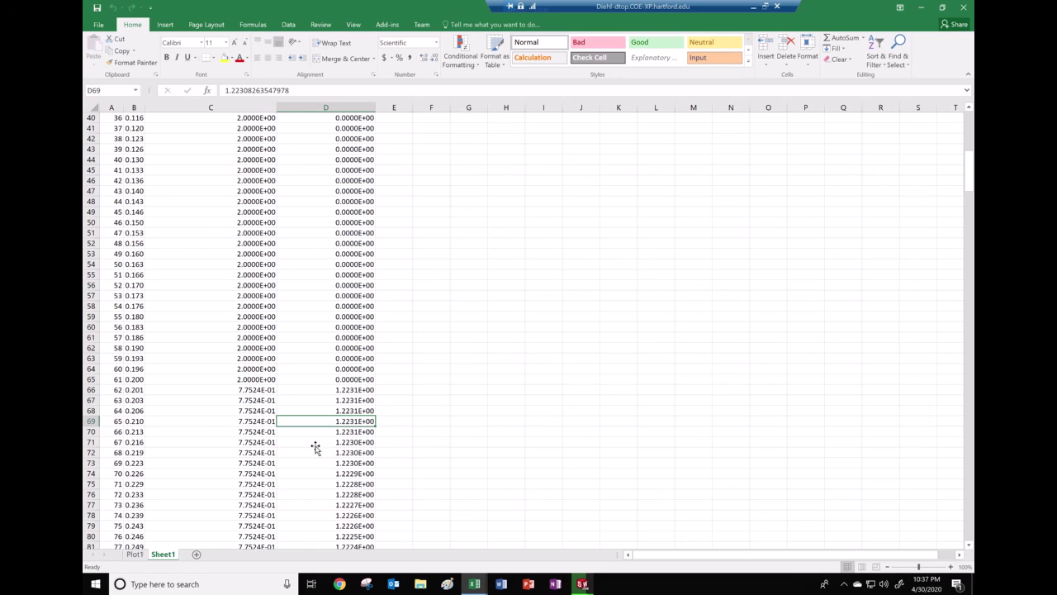
click(253, 424)
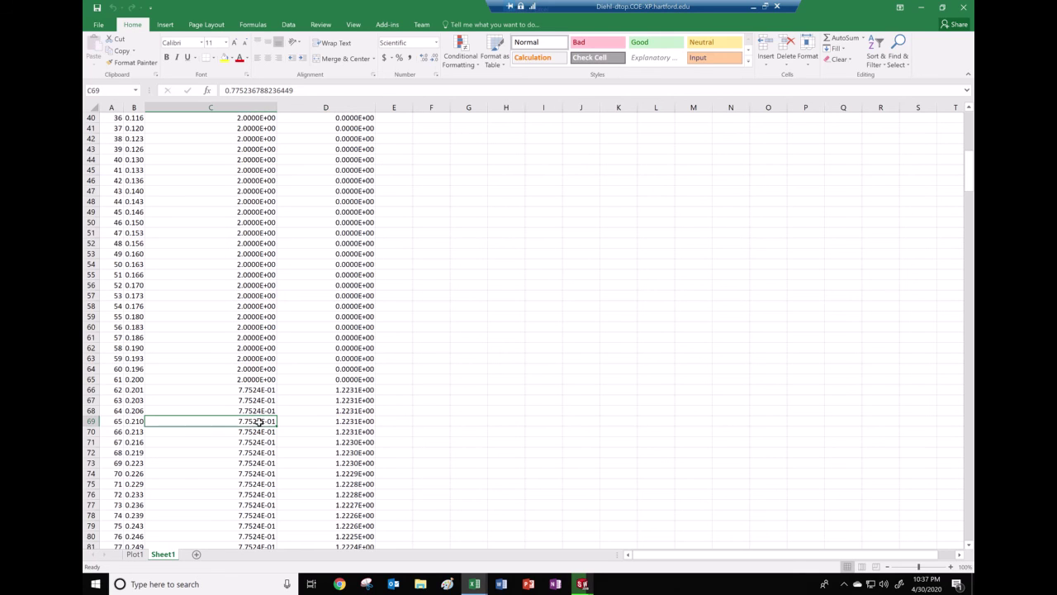
Minimize the remote Excel session so PowerPoint's slide 16 shows, and bring up the recording controls
click(753, 7)
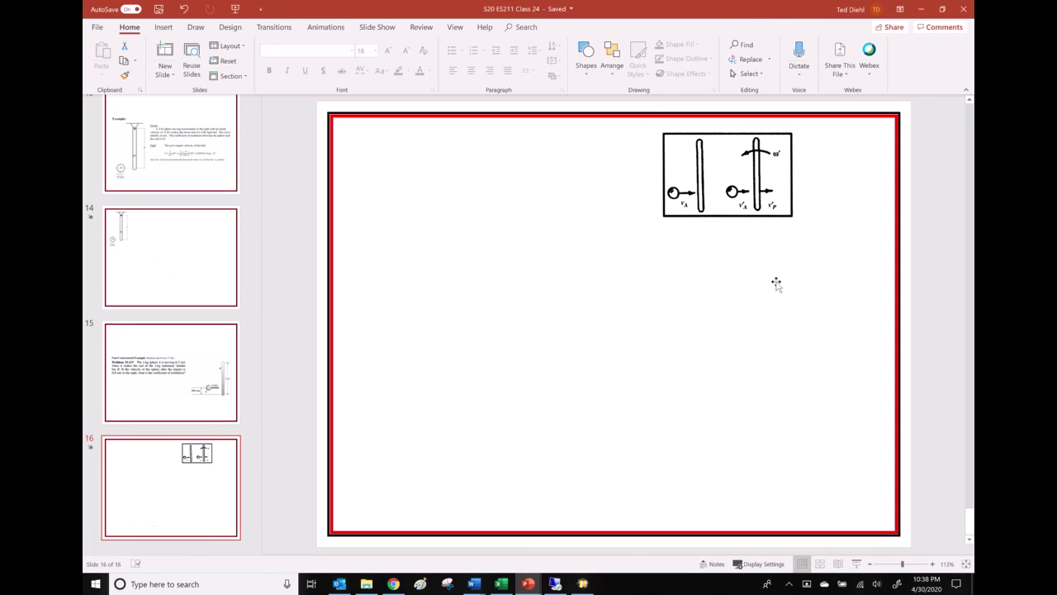
click(555, 584)
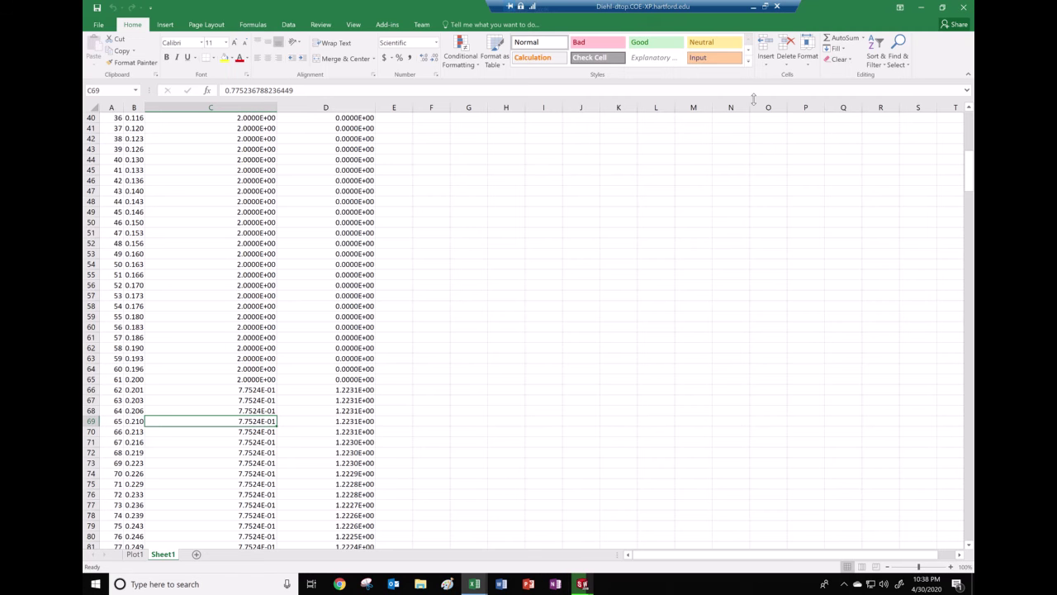
click(753, 7)
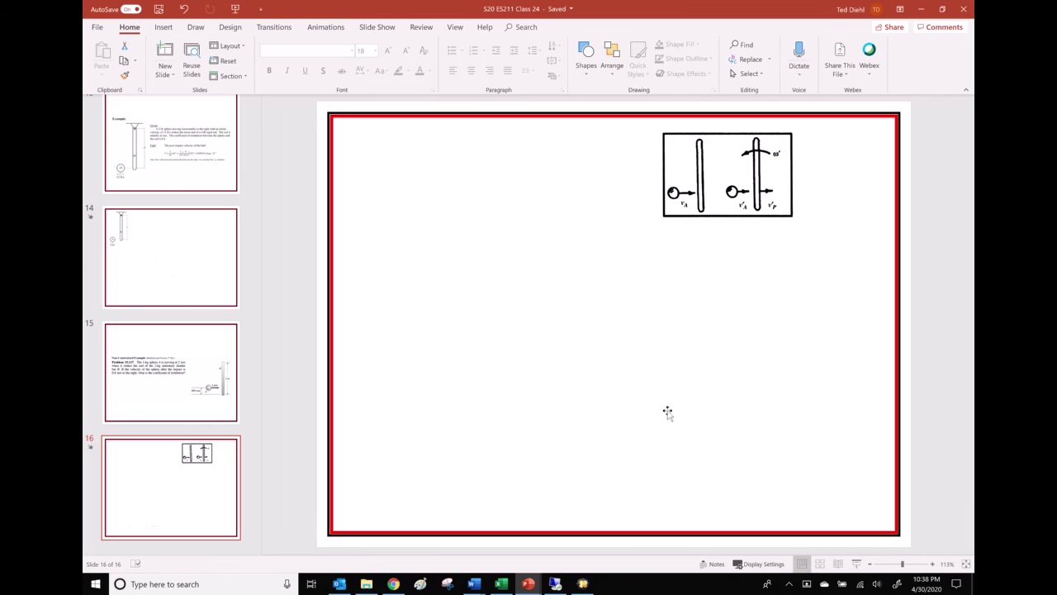
click(582, 585)
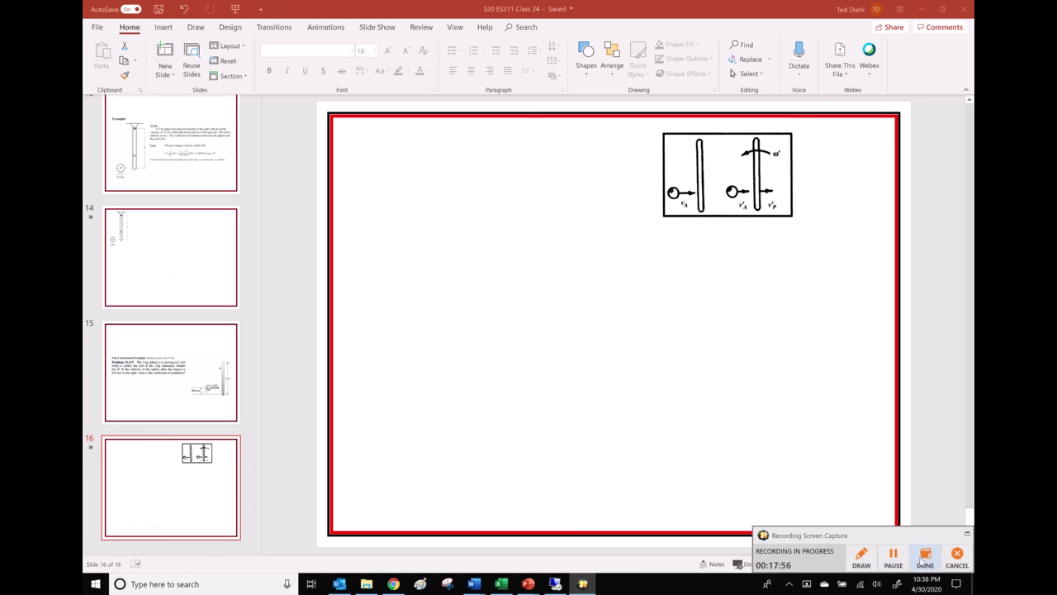